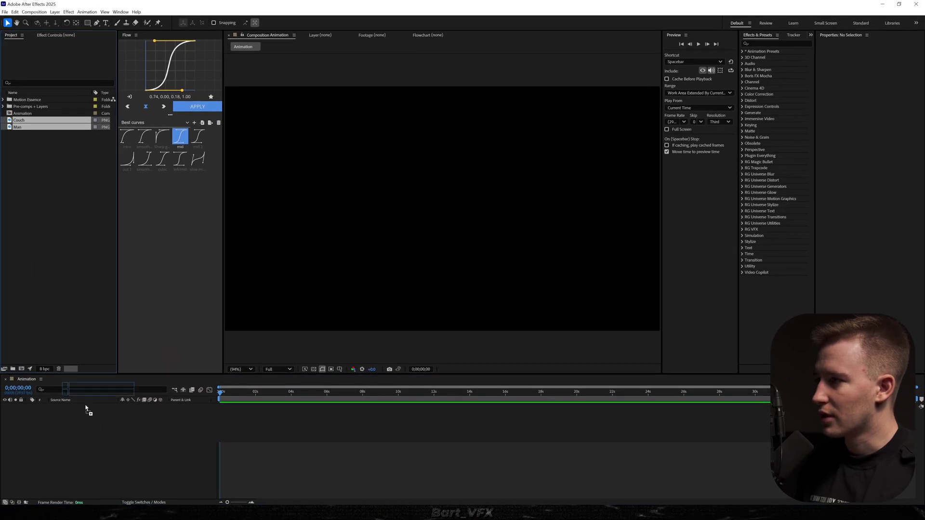
# Add the Couch and Man images to the Animation composition and set the composition's duration to 10 seconds.
pyautogui.moveTo(88, 409); pyautogui.dragTo(96, 436)
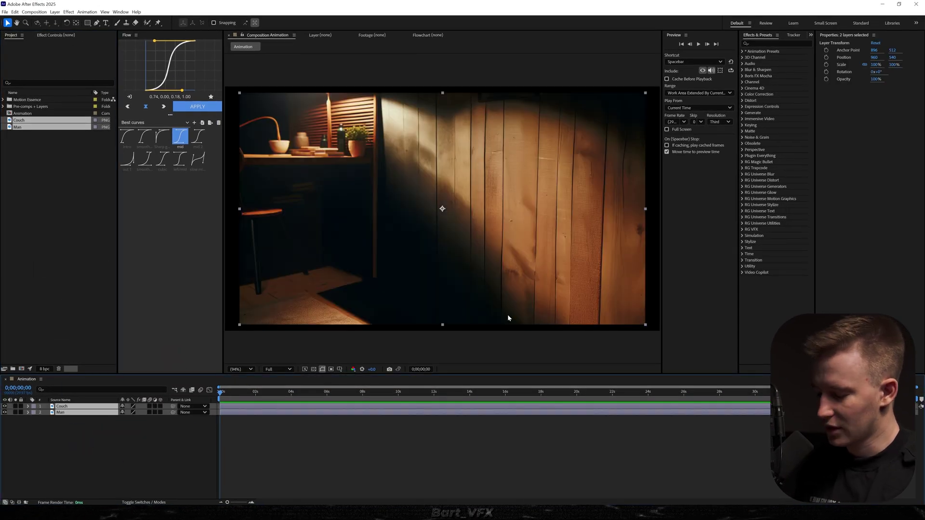
pyautogui.hotkey('ctrl', 'k')
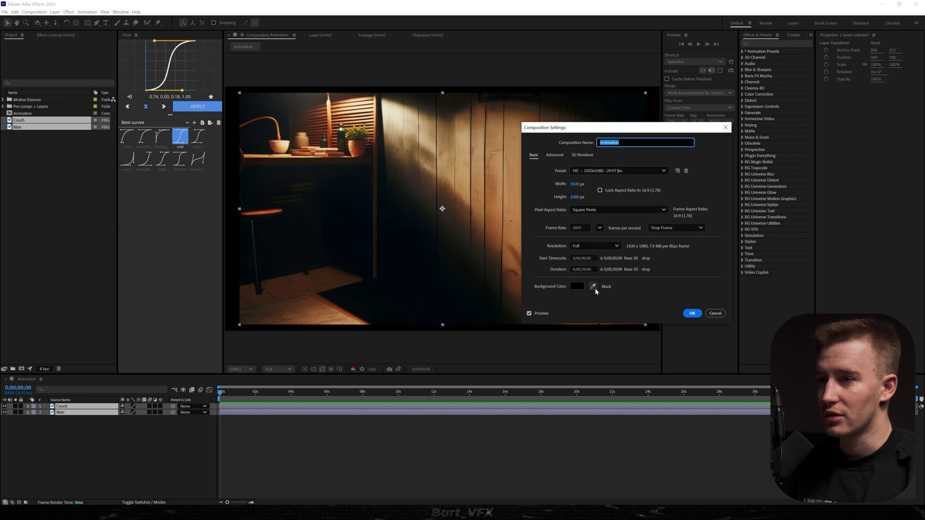
pyautogui.click(585, 268)
pyautogui.press('BackSpace')
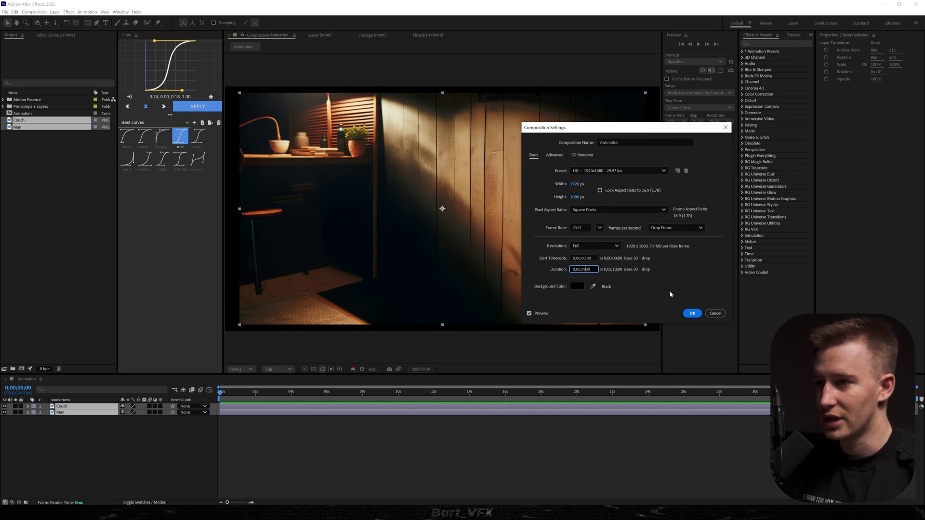
pyautogui.press('BackSpace')
pyautogui.press('BackSpace')
pyautogui.write('10;')
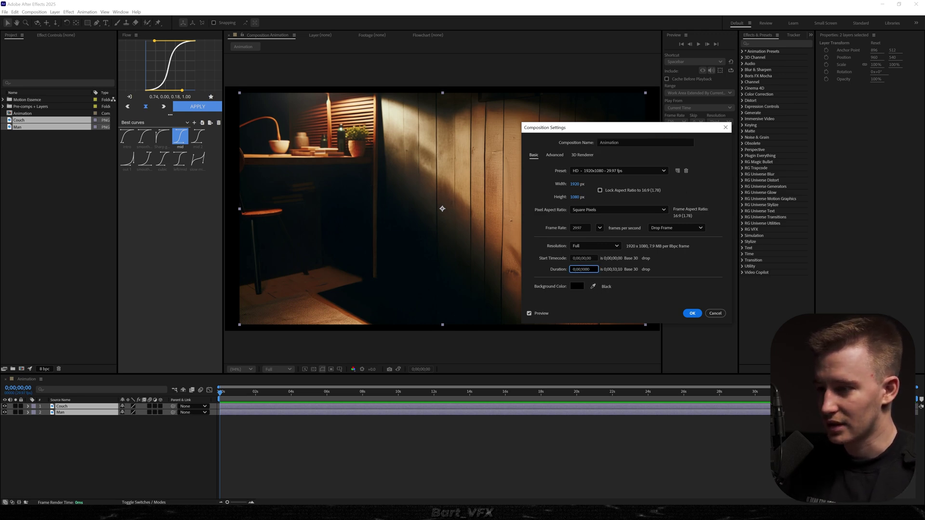
pyautogui.click(693, 315)
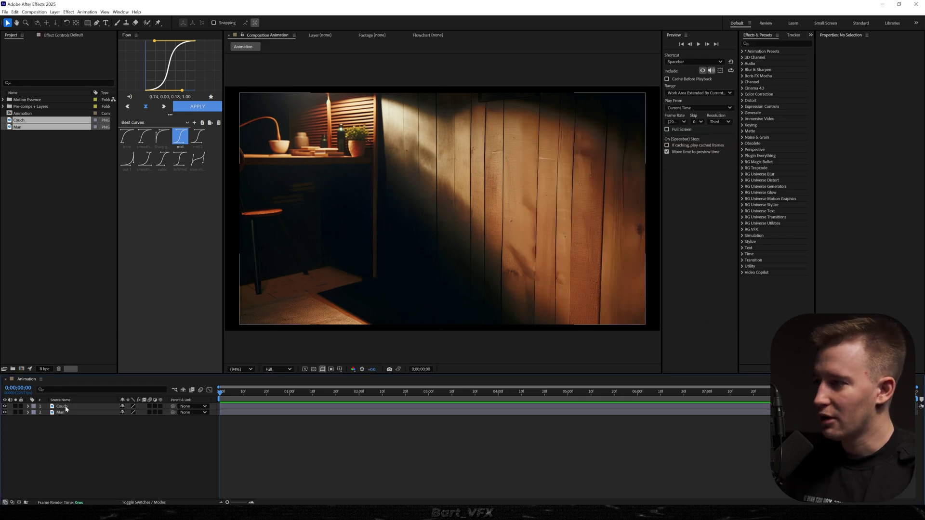
# Place the Couch layer below Man and rename it BG, toggling its visibility to check the Man cutout.
pyautogui.moveTo(63, 406); pyautogui.dragTo(102, 431)
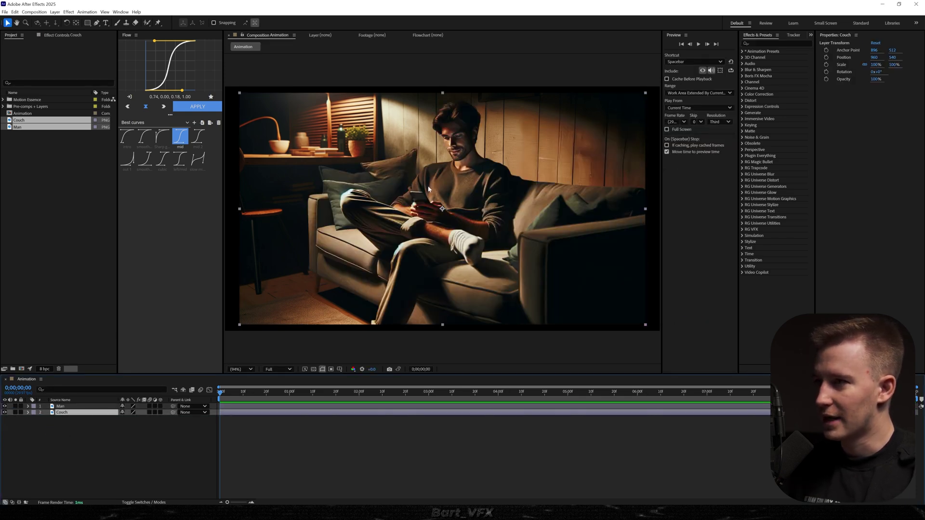
pyautogui.click(5, 412)
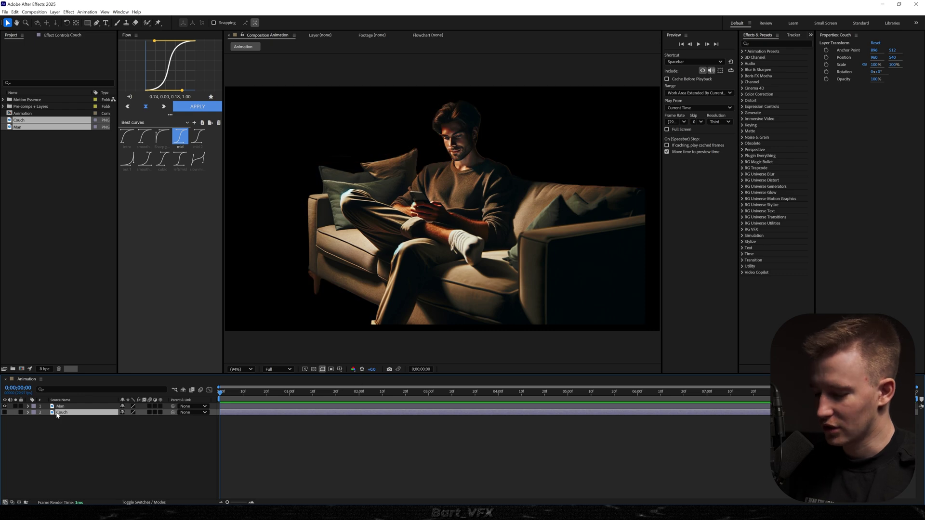
pyautogui.press('Return')
pyautogui.write('BG')
pyautogui.press('Return')
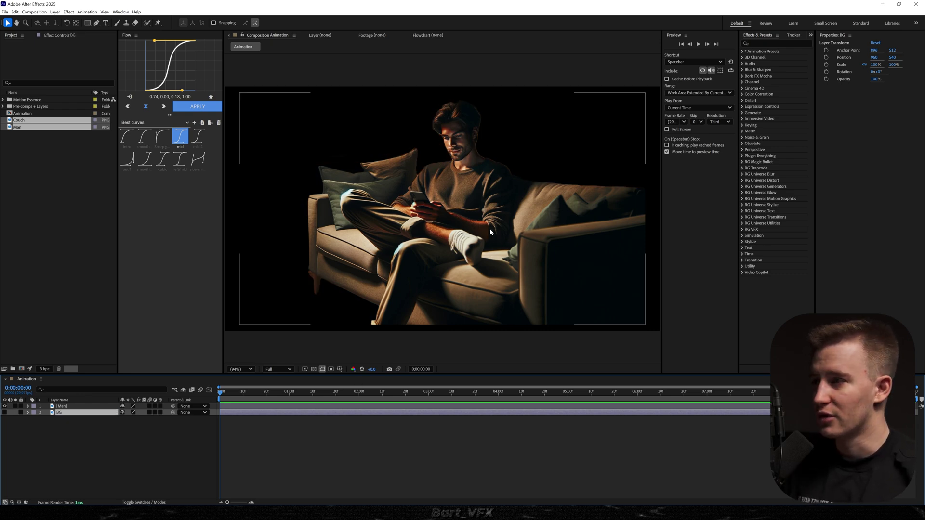
pyautogui.click(68, 441)
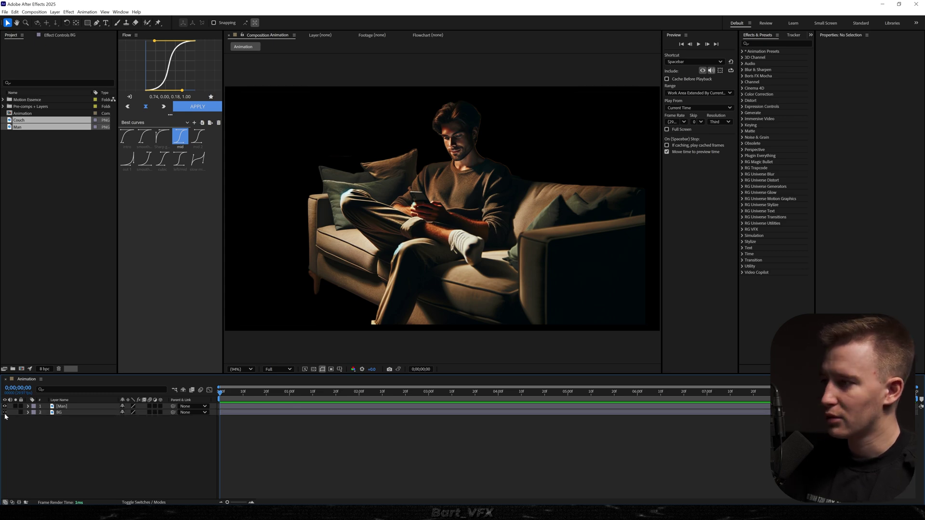
pyautogui.click(4, 413)
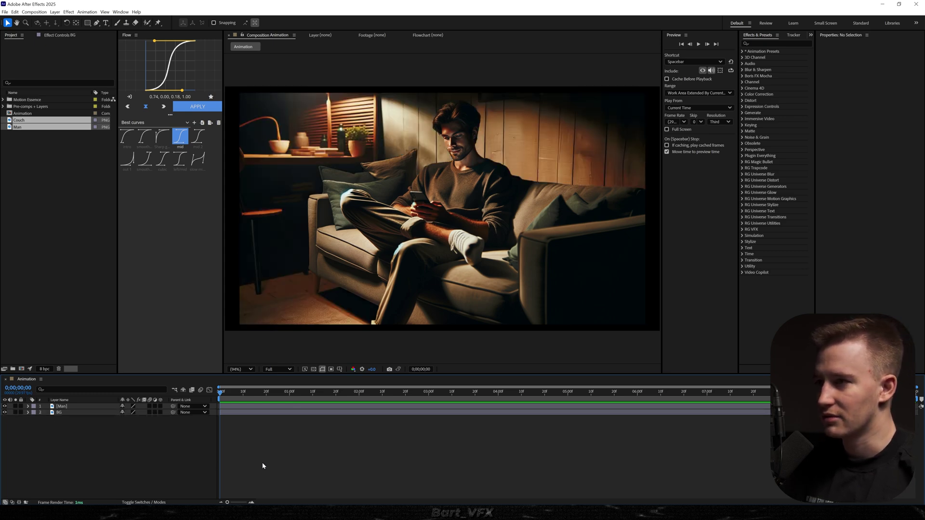
# Scale BG to 112.5% and Man to 110.4% to fill the frame, with Man lowered to Y 567.7.
pyautogui.click(77, 412)
pyautogui.press('s')
pyautogui.moveTo(129, 419); pyautogui.dragTo(169, 409)
pyautogui.click(62, 407)
pyautogui.press('s')
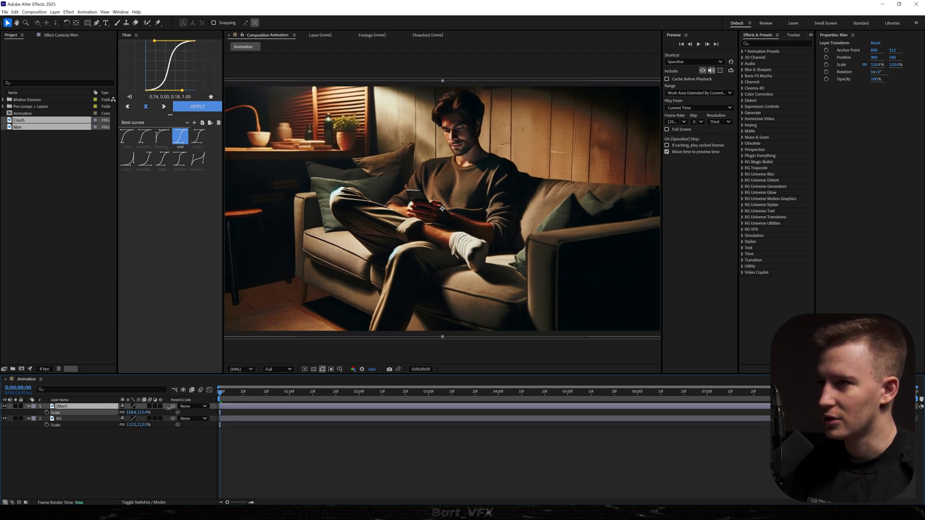
pyautogui.moveTo(485, 240); pyautogui.dragTo(485, 246)
# Create a one-node camera with the 15mm preset.
pyautogui.rightClick(84, 444)
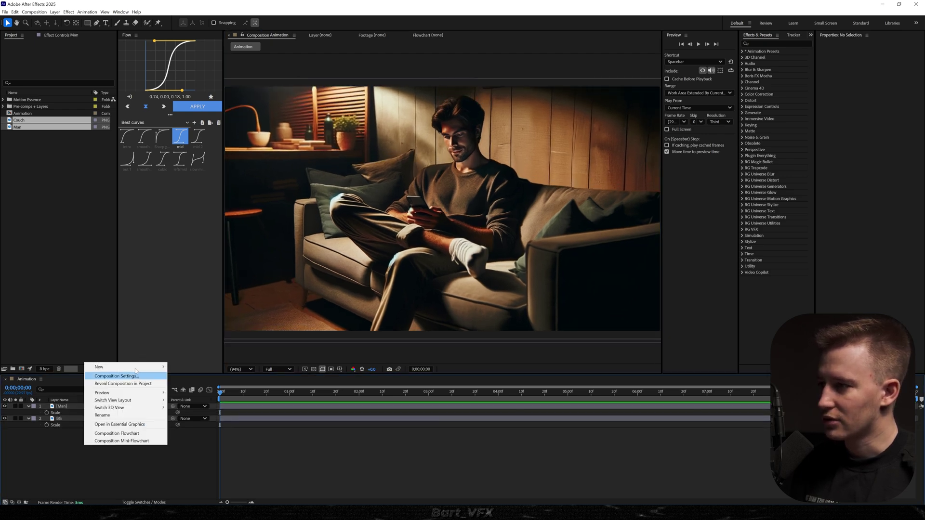
pyautogui.moveTo(129, 367)
pyautogui.click(197, 399)
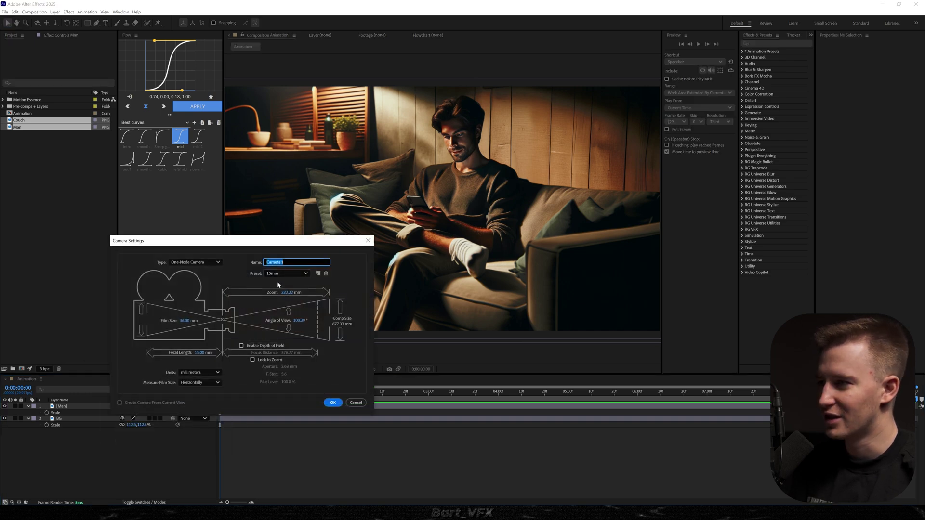
pyautogui.click(271, 280)
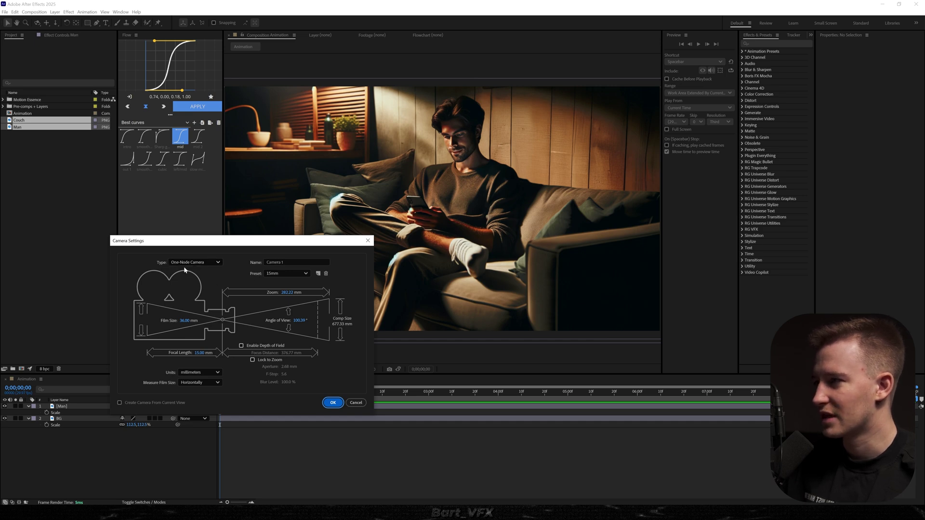
pyautogui.click(333, 403)
# Create a null object and name it "cam control 1".
pyautogui.rightClick(70, 447)
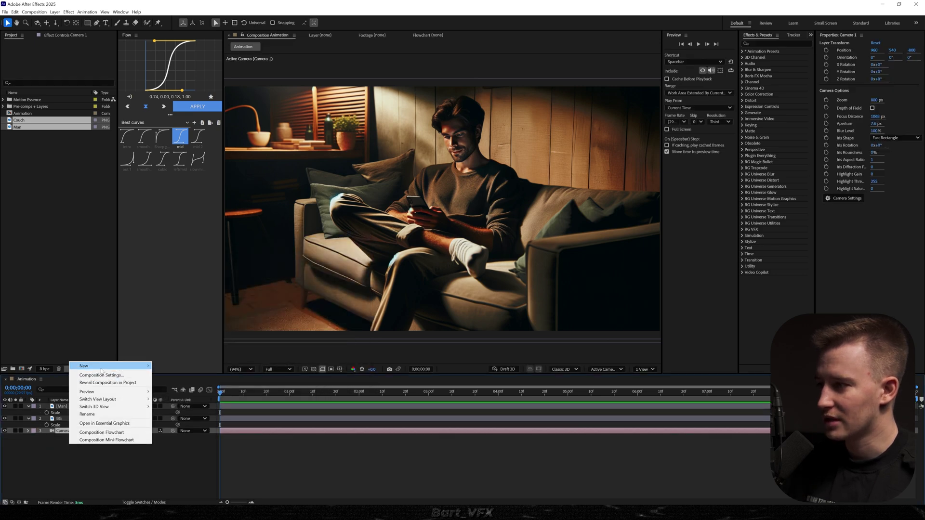
pyautogui.moveTo(111, 366)
pyautogui.click(166, 405)
pyautogui.press('Return')
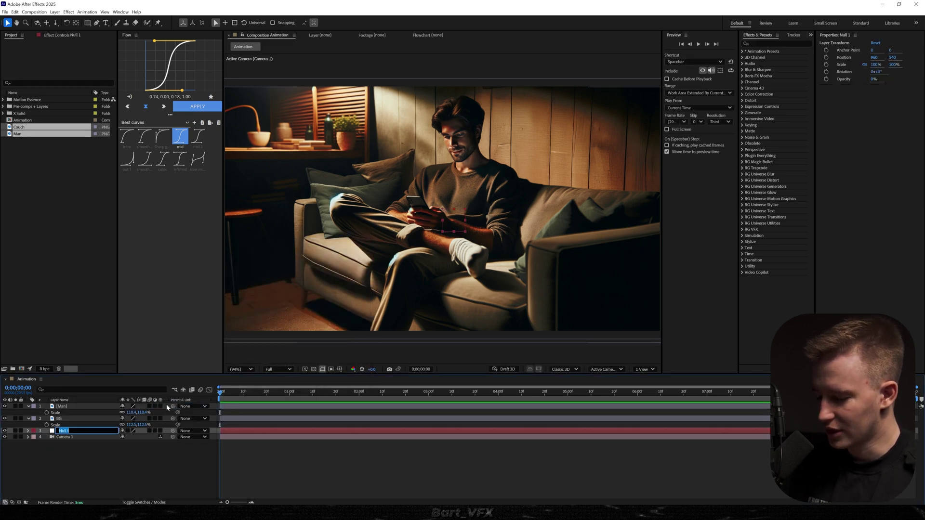
pyautogui.write('cam control 1')
pyautogui.press('Return')
# Make the Man, BG and cam control 1 layers 3D and collapse the layers' properties.
pyautogui.moveTo(160, 431); pyautogui.dragTo(162, 393)
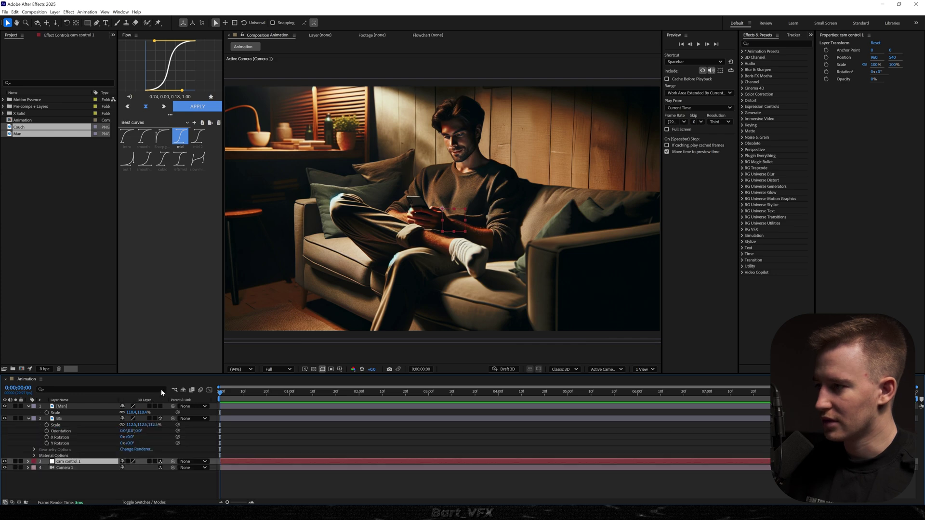
pyautogui.hotkey('ctrl', 'a')
pyautogui.press('u')
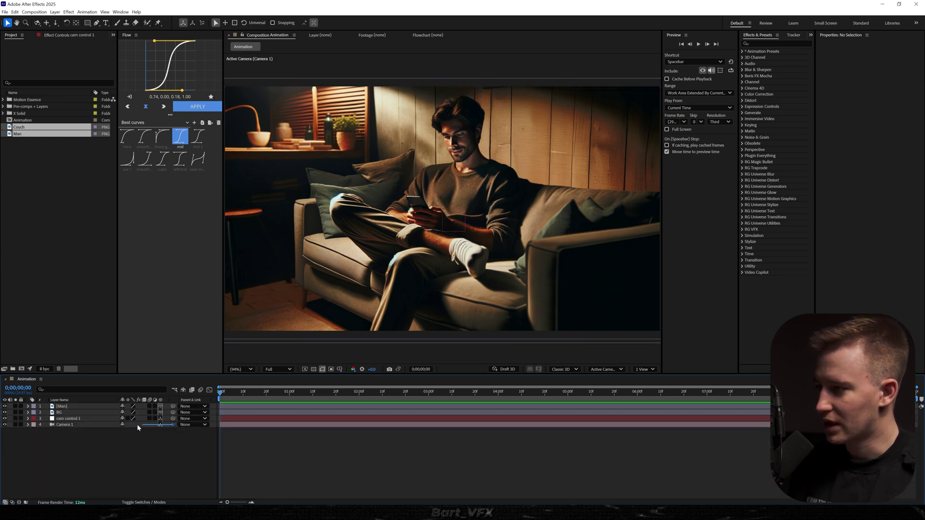
# Parent Camera 1 to cam control 1 and give both layers a teal label color.
pyautogui.click(87, 426)
pyautogui.keyDown('shift'); pyautogui.click(81, 419); pyautogui.keyUp('shift')
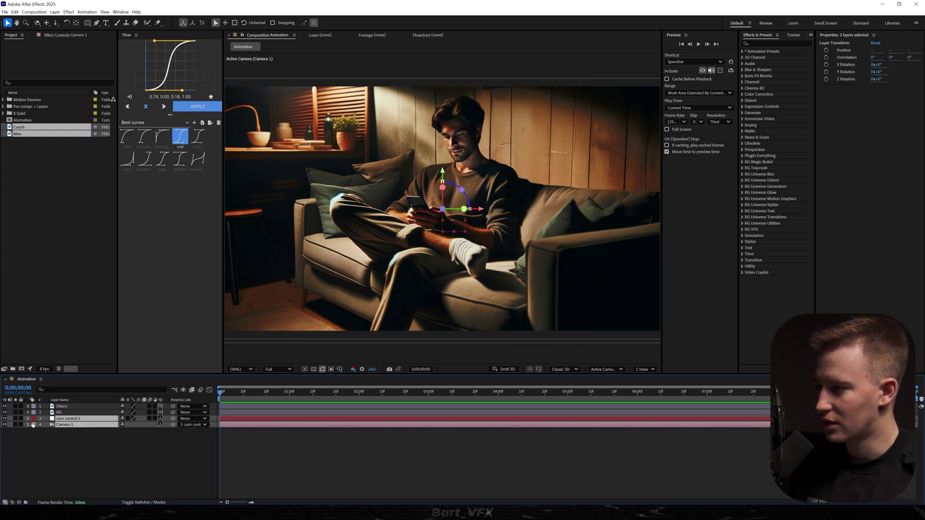
pyautogui.click(33, 424)
pyautogui.click(49, 395)
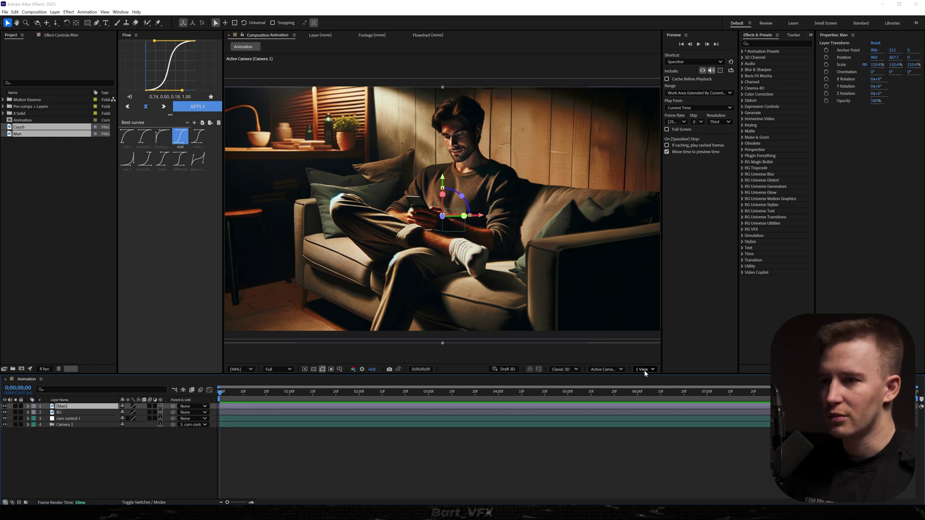
# Show two views with an angled custom view and push the BG layer back in depth to about Z 122.8.
pyautogui.click(645, 370)
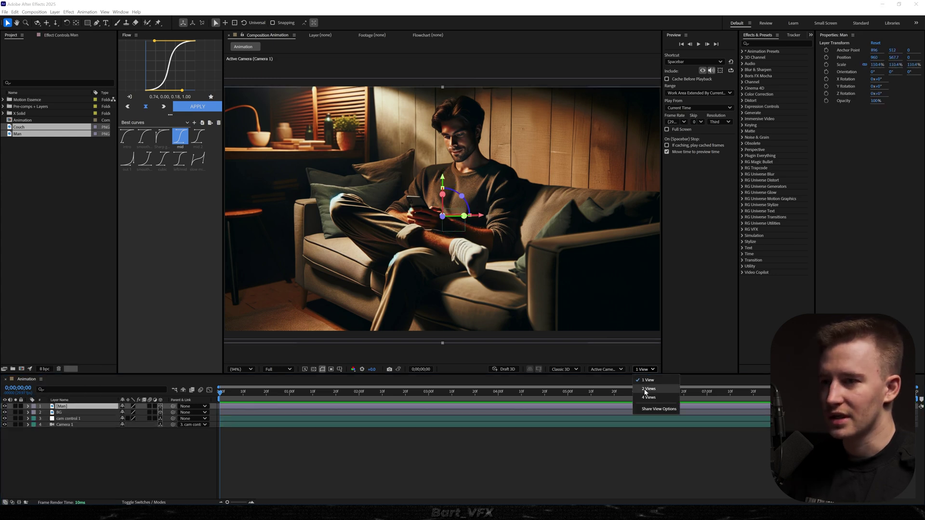
pyautogui.click(649, 396)
pyautogui.press('2')
pyautogui.press('3')
pyautogui.moveTo(571, 243); pyautogui.dragTo(572, 216)
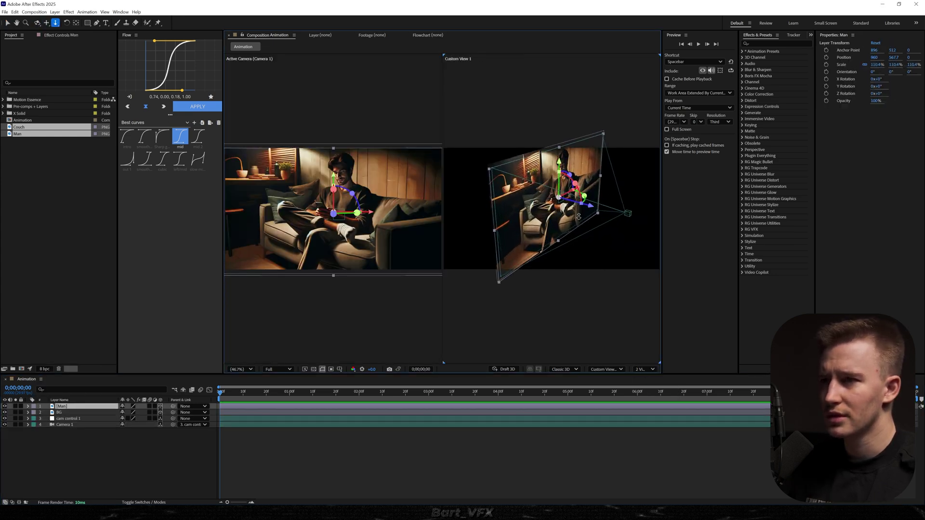
pyautogui.press('v')
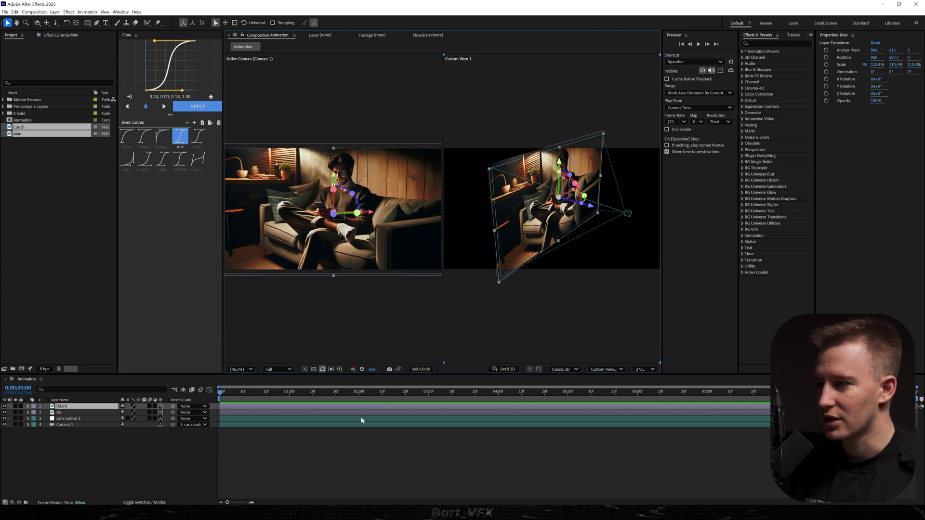
pyautogui.click(347, 413)
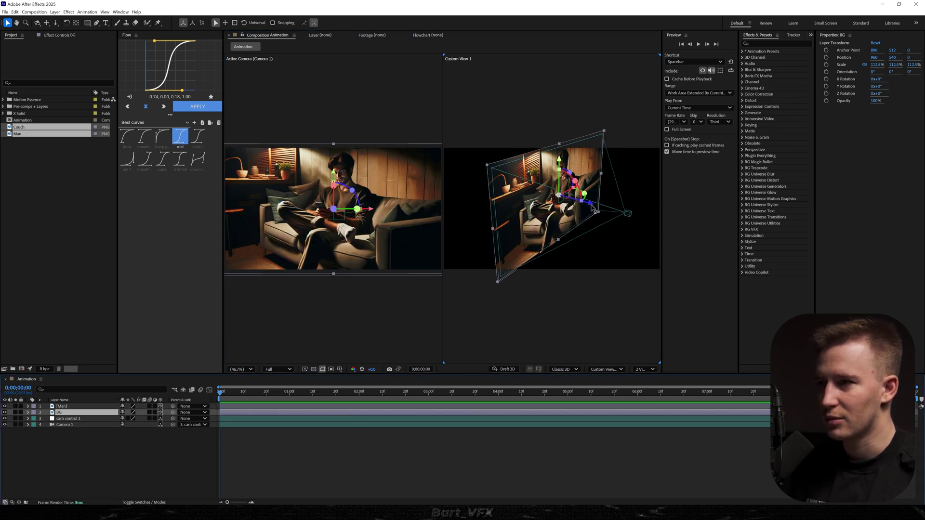
pyautogui.moveTo(593, 208); pyautogui.dragTo(582, 200)
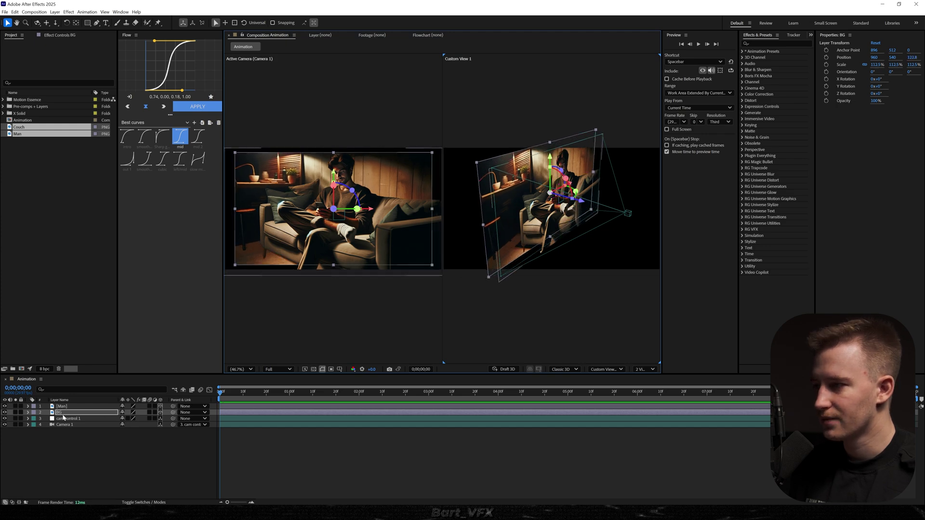
# Scale the BG layer to 129.3% so it fills the frame, and return to a single view.
pyautogui.press('s')
pyautogui.moveTo(129, 419); pyautogui.dragTo(137, 419)
pyautogui.click(645, 369)
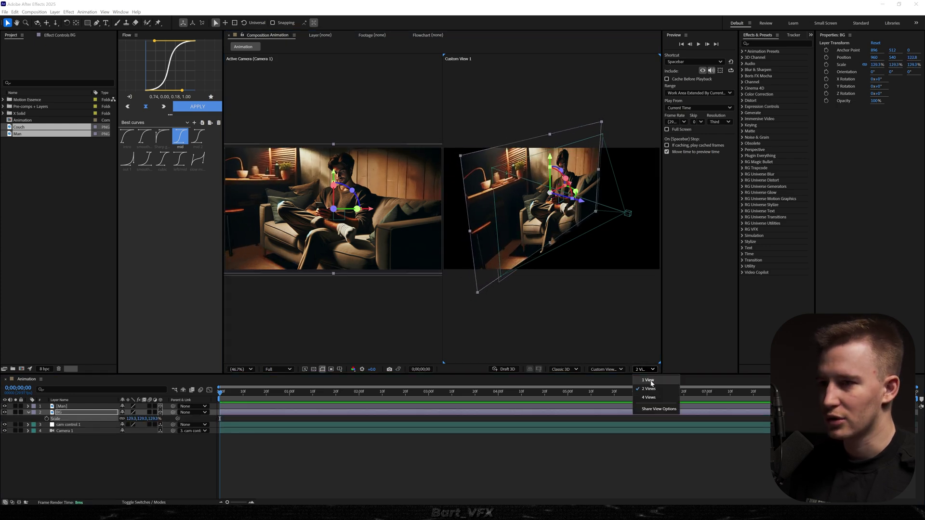
pyautogui.click(648, 381)
# Create a black 1920 x 1080 solid named Cover.
pyautogui.click(94, 451)
pyautogui.rightClick(94, 450)
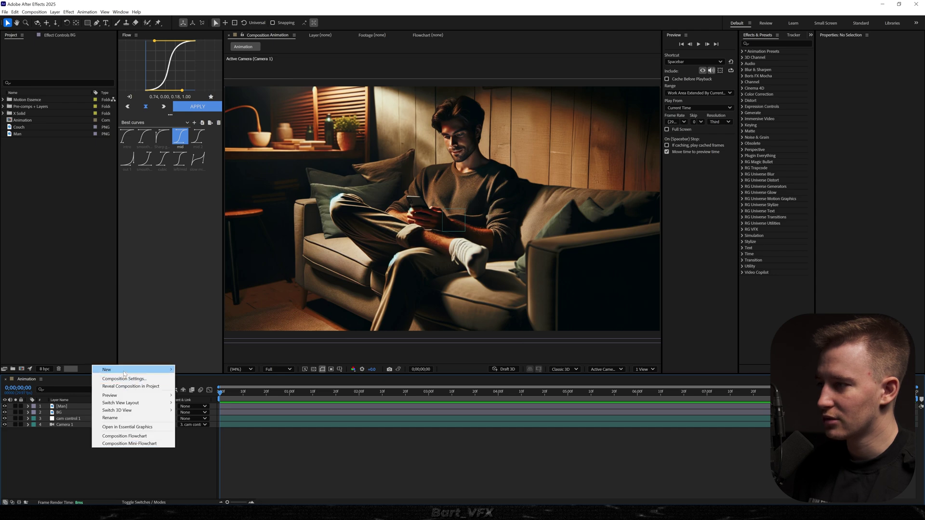
pyautogui.moveTo(123, 374)
pyautogui.click(192, 378)
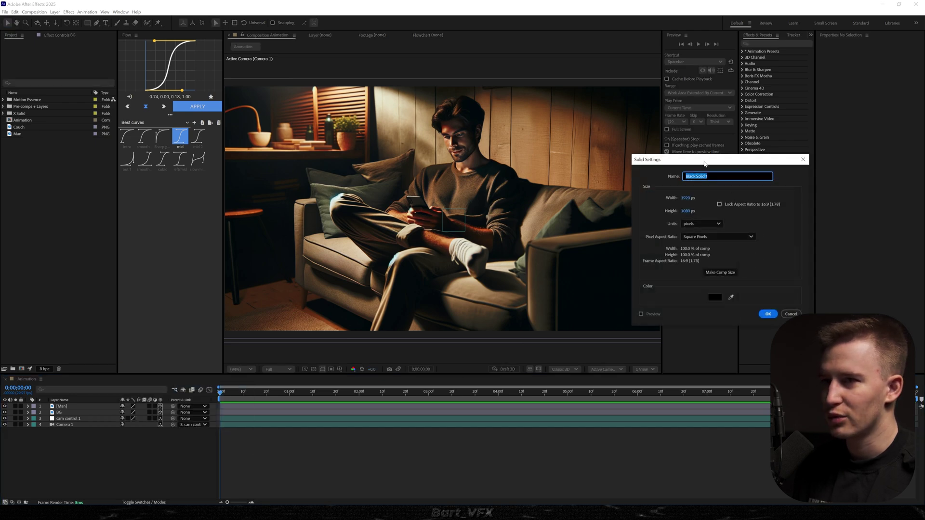
pyautogui.moveTo(704, 164); pyautogui.dragTo(284, 189)
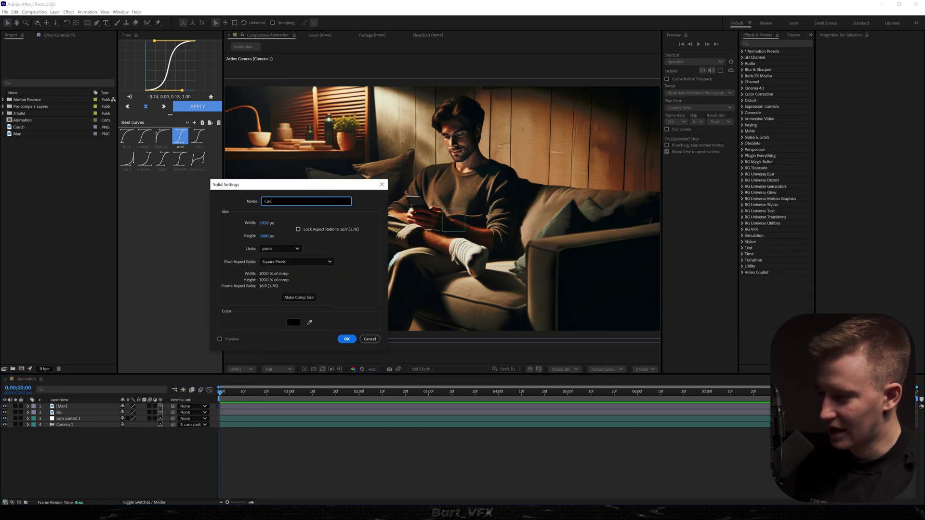
pyautogui.click(347, 339)
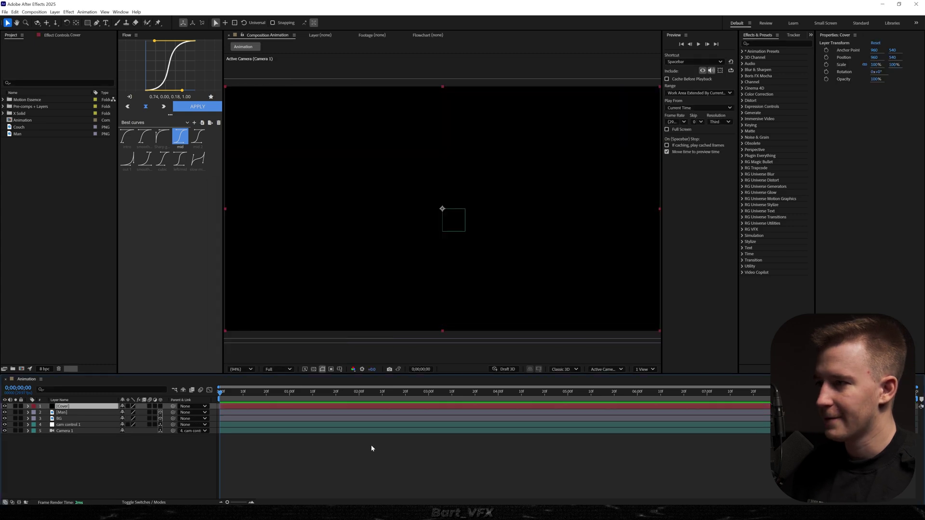
# Make the Cover solid 3D and, using two views, shift it sideways so it hides only the right part of the couch scene.
pyautogui.click(160, 406)
pyautogui.click(645, 369)
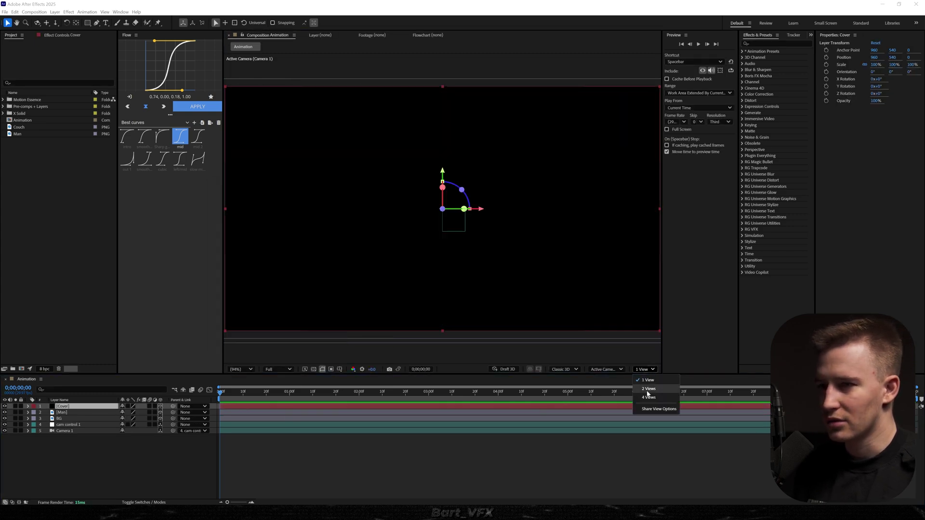
pyautogui.click(647, 391)
pyautogui.moveTo(595, 251); pyautogui.dragTo(658, 178)
pyautogui.click(410, 257)
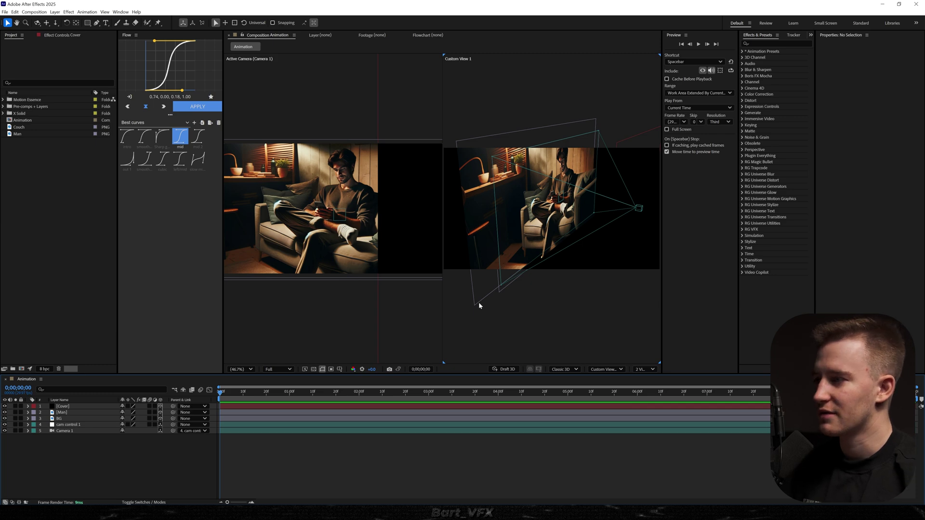
pyautogui.click(645, 369)
pyautogui.click(649, 381)
# Keyframe cam control 1's position at the start and about 0;00;03;15 so it shifts sideways to a lower X, and preview the move.
pyautogui.click(274, 424)
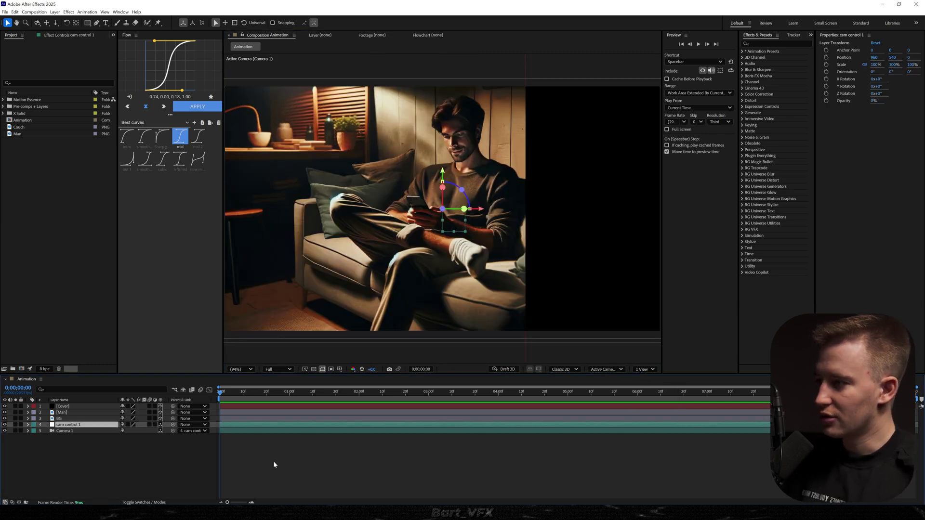
pyautogui.hotkey('alt', 'shift', 'p')
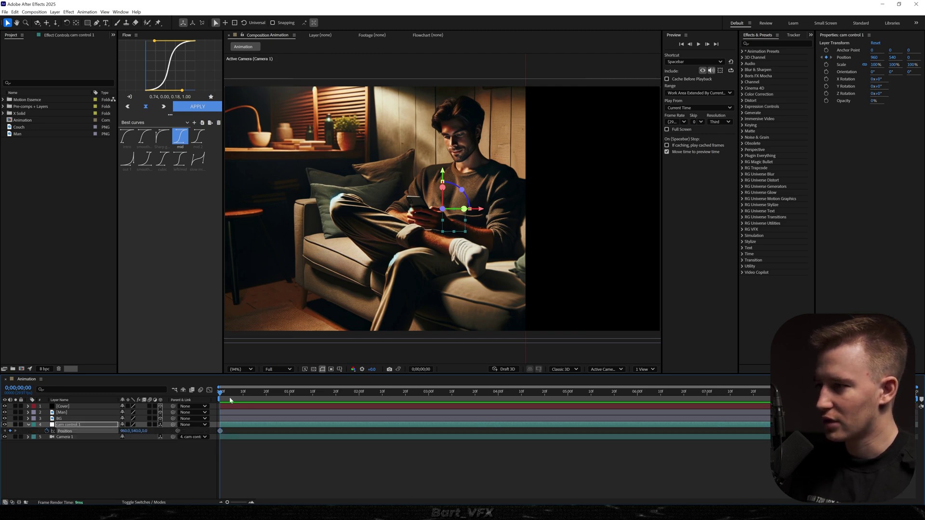
pyautogui.moveTo(220, 392); pyautogui.dragTo(459, 392)
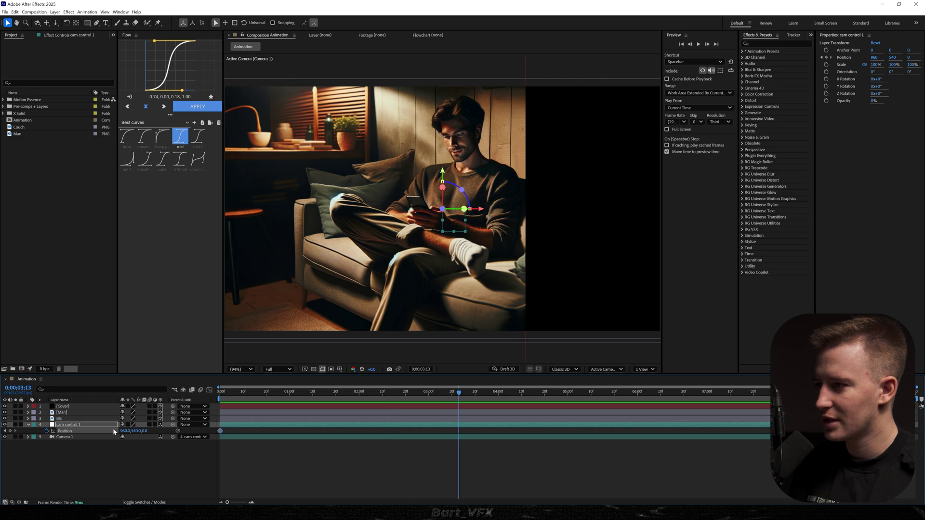
pyautogui.moveTo(129, 432); pyautogui.dragTo(109, 433)
pyautogui.moveTo(459, 432); pyautogui.dragTo(463, 431)
pyautogui.moveTo(410, 393); pyautogui.dragTo(141, 397)
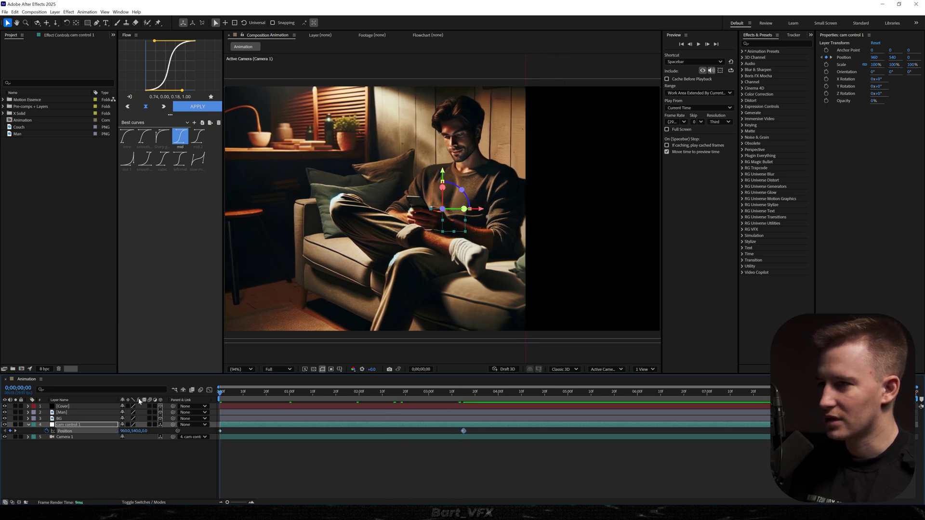
pyautogui.press('space')
pyautogui.press('space')
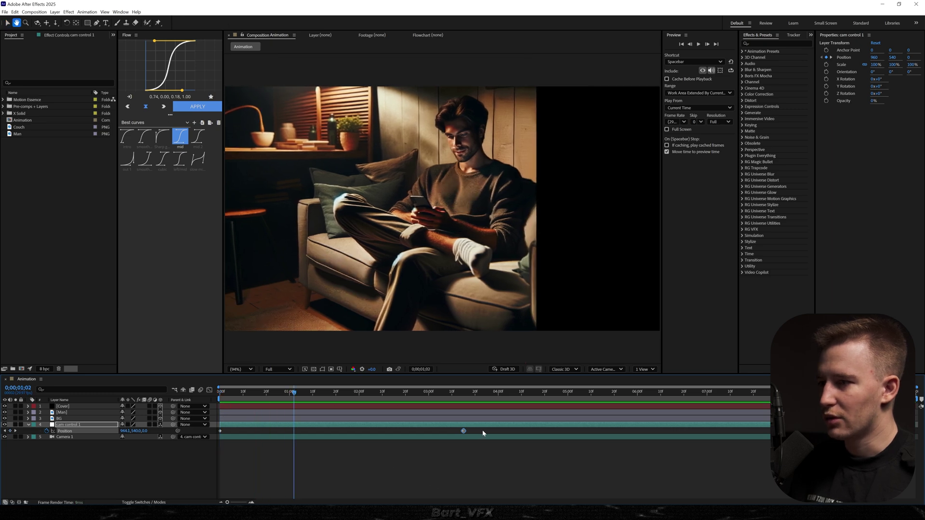
# Easy-ease both cam control 1 keyframes, reshape the speed graph to peak early with a long slowdown, and preview it.
pyautogui.moveTo(482, 429); pyautogui.dragTo(210, 444)
pyautogui.press('F9')
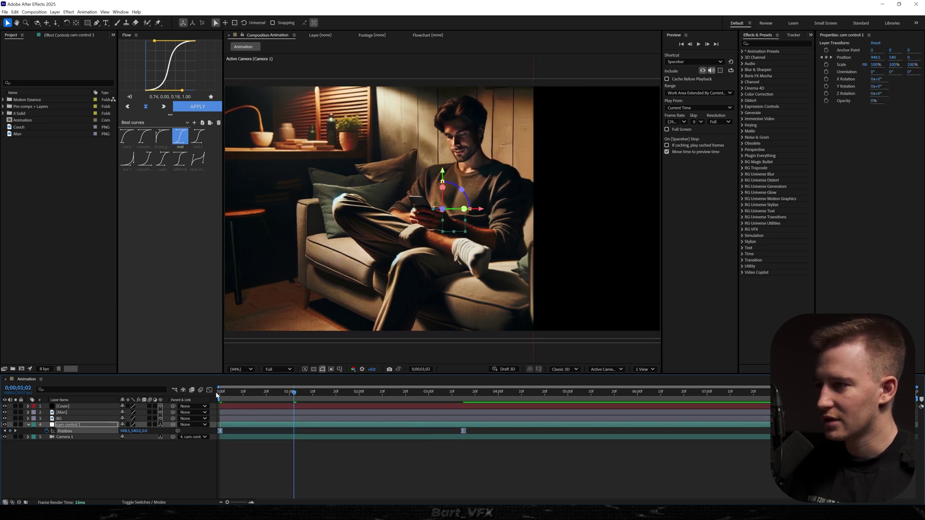
pyautogui.click(209, 390)
pyautogui.moveTo(423, 460); pyautogui.dragTo(242, 460)
pyautogui.moveTo(345, 459); pyautogui.dragTo(359, 460)
pyautogui.press('space')
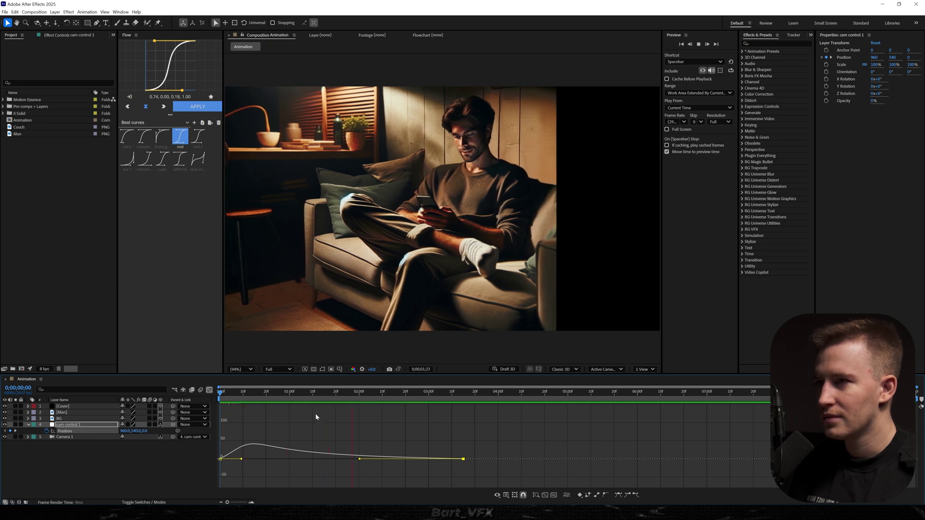
pyautogui.moveTo(312, 393); pyautogui.dragTo(217, 395)
pyautogui.click(209, 390)
# Duplicate cam control 1, keep only the copy's first position keyframe, and parent cam control 1 to the copy.
pyautogui.click(78, 424)
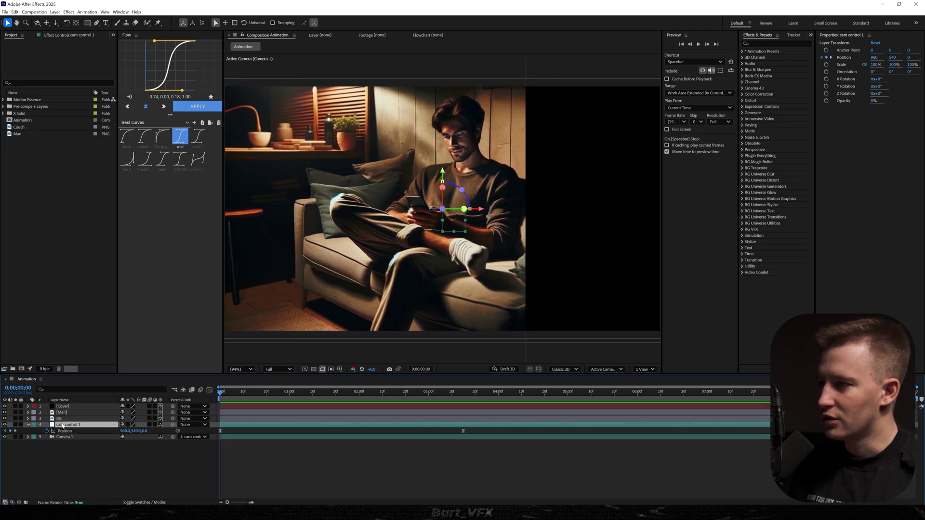
pyautogui.hotkey('ctrl', 'd')
pyautogui.press('u')
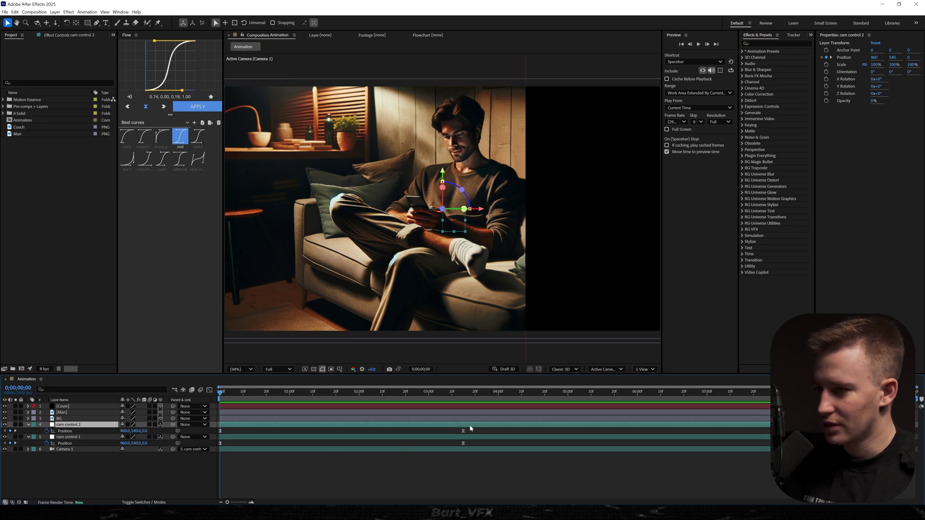
pyautogui.moveTo(474, 429); pyautogui.dragTo(234, 437)
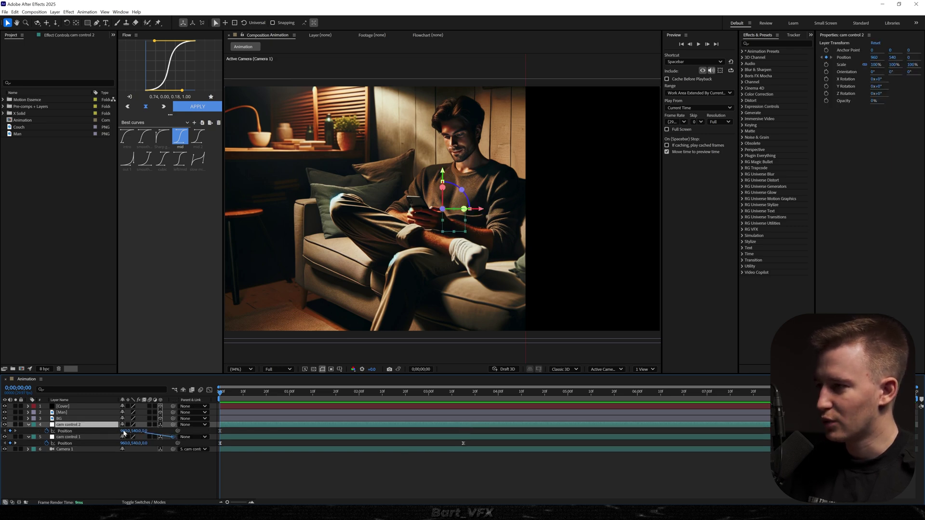
pyautogui.moveTo(124, 431); pyautogui.dragTo(91, 426)
# Delay cam control 2 to start at about 0;00;01;21 and keyframe its X position to 845 at 0;00;05;19.
pyautogui.moveTo(268, 425); pyautogui.dragTo(387, 426)
pyautogui.click(612, 394)
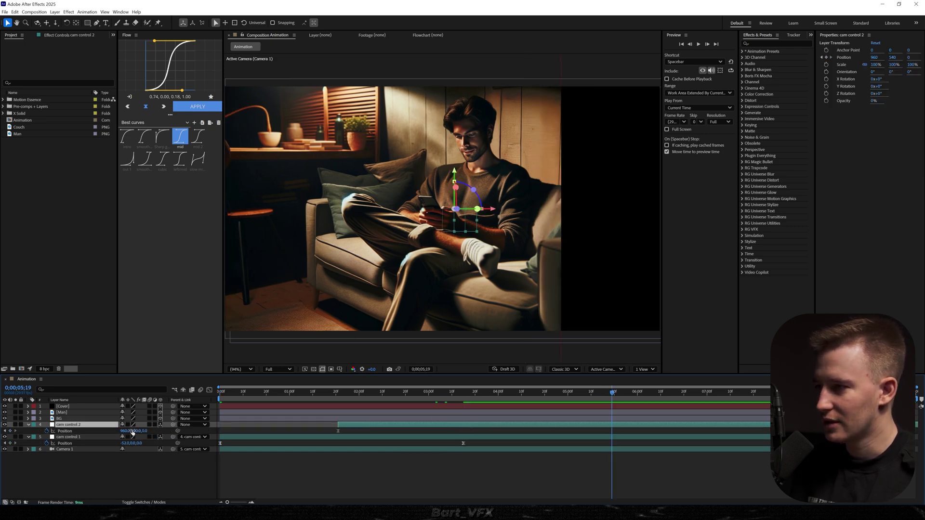
pyautogui.moveTo(132, 433); pyautogui.dragTo(84, 434)
pyautogui.moveTo(621, 430); pyautogui.dragTo(317, 431)
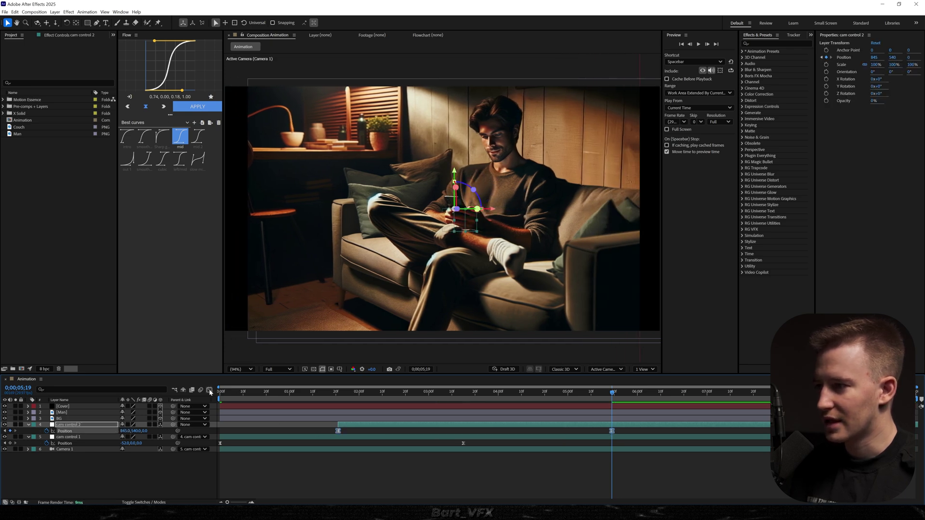
# Lengthen the easing of both cam control 2 keyframes so the speed graph peaks sharply in the middle, and preview it.
pyautogui.click(209, 390)
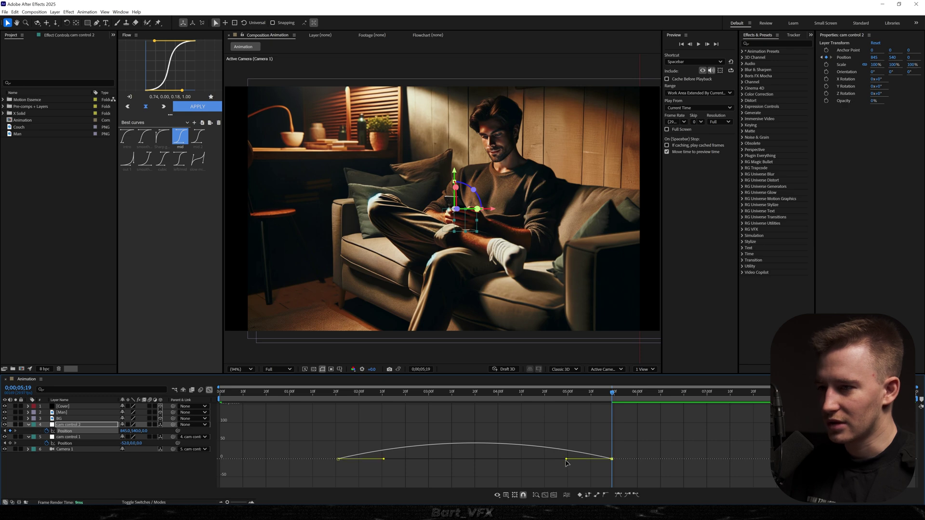
pyautogui.moveTo(566, 459); pyautogui.dragTo(499, 459)
pyautogui.moveTo(384, 459); pyautogui.dragTo(507, 460)
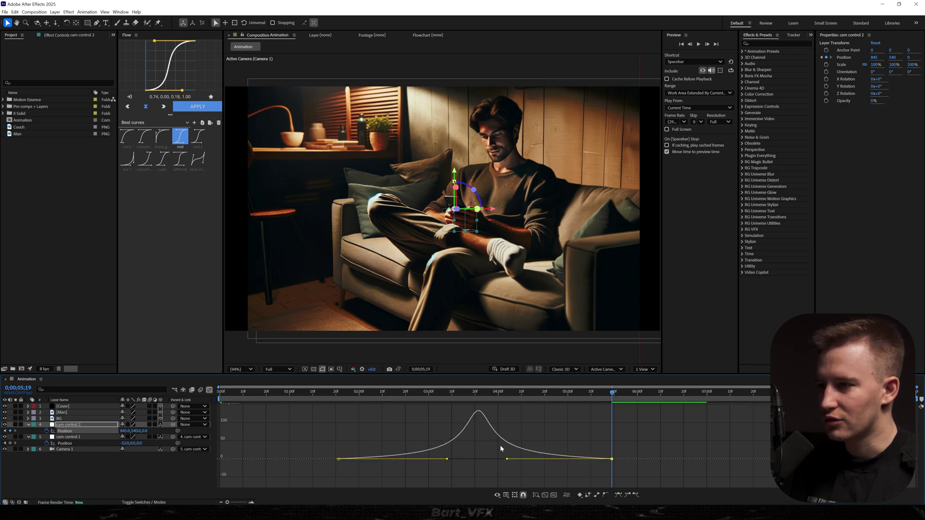
pyautogui.moveTo(451, 392); pyautogui.dragTo(476, 400)
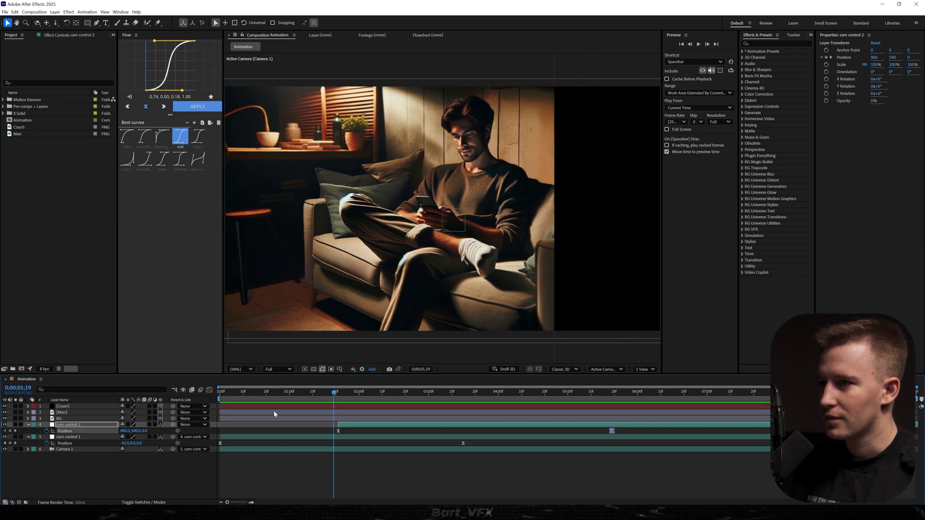
pyautogui.press('Home')
pyautogui.press('space')
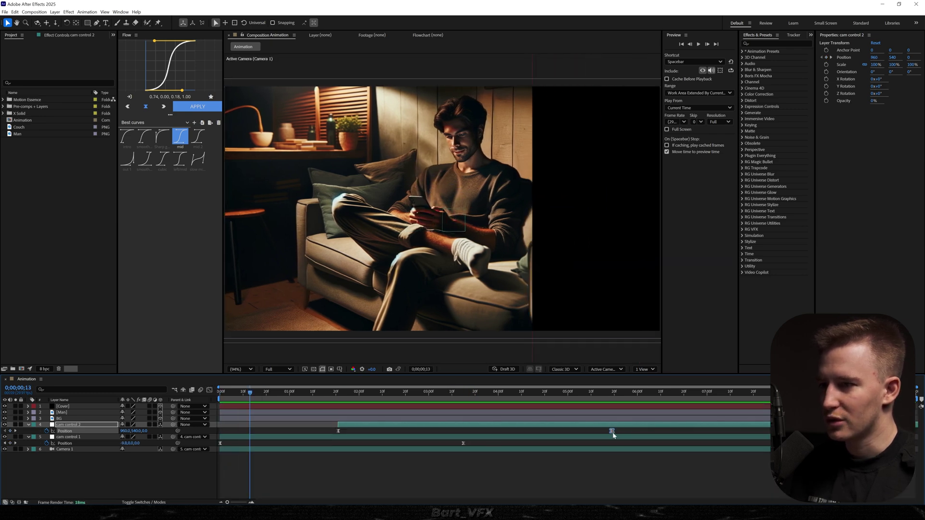
# Retime cam control 2 to start at about 0;00;01;13 and end its move at about 0;00;03;19, and preview it.
pyautogui.moveTo(613, 435); pyautogui.dragTo(604, 435)
pyautogui.moveTo(499, 440); pyautogui.dragTo(450, 427)
pyautogui.press('space')
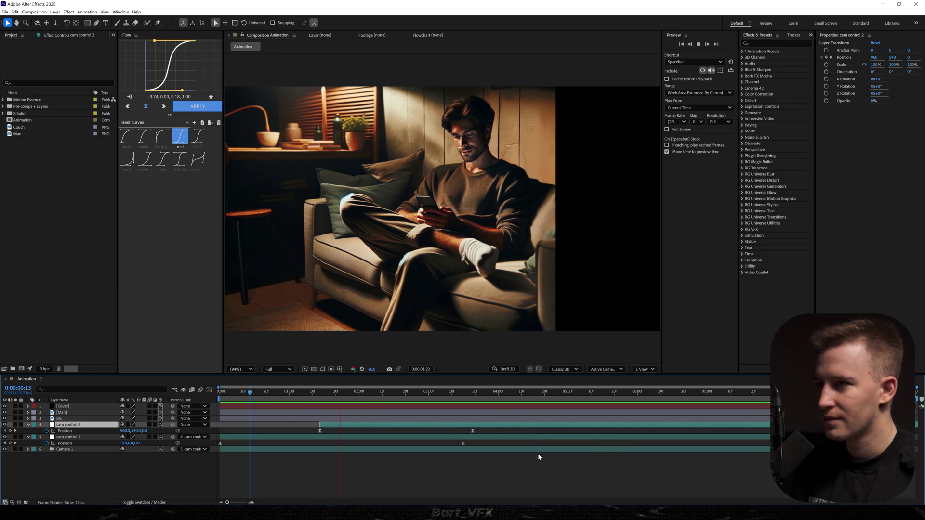
pyautogui.press('space')
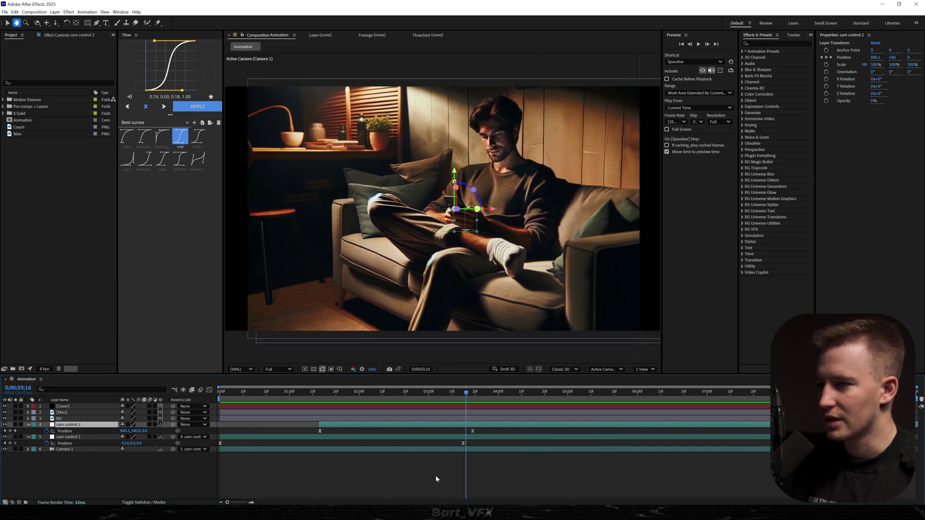
# Check the frame for uncovered edges against the transparency grid, and move Camera 1 to X 84 and Z -762.
pyautogui.click(437, 478)
pyautogui.moveTo(405, 393); pyautogui.dragTo(412, 393)
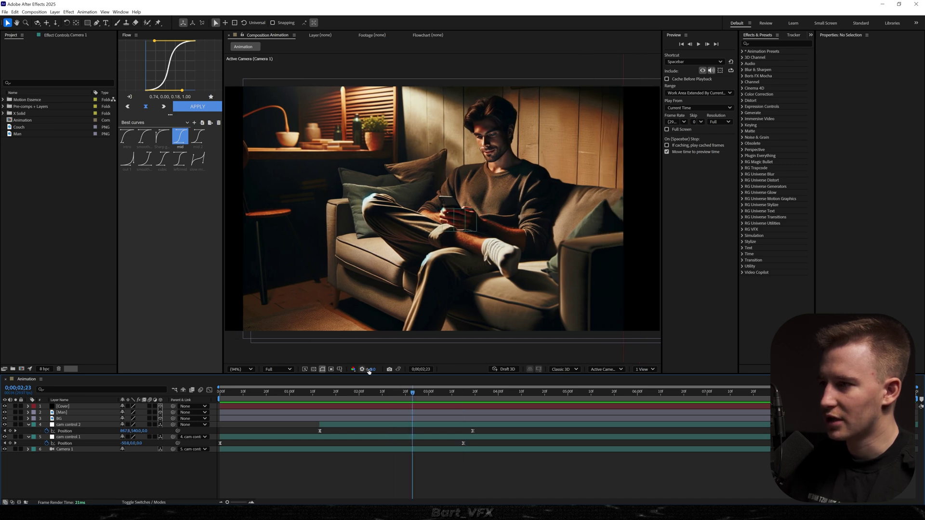
pyautogui.click(313, 371)
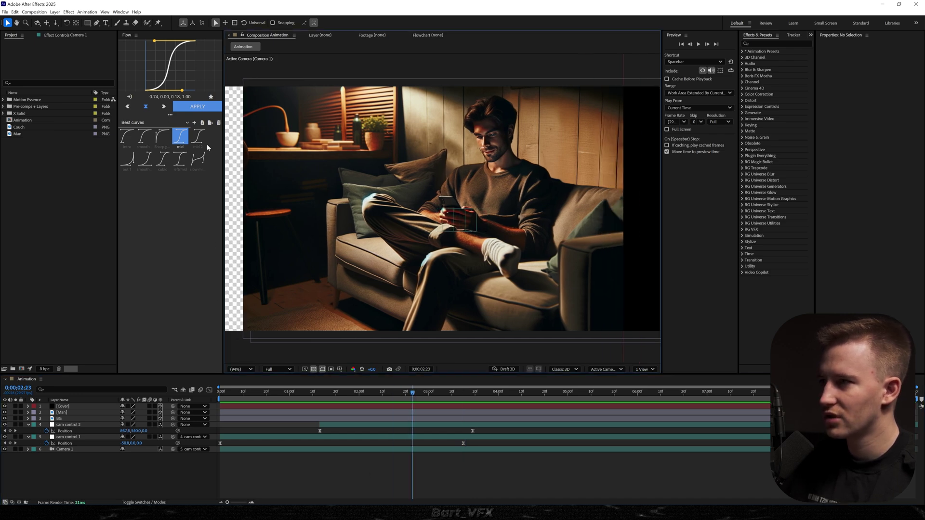
pyautogui.click(314, 370)
pyautogui.click(87, 450)
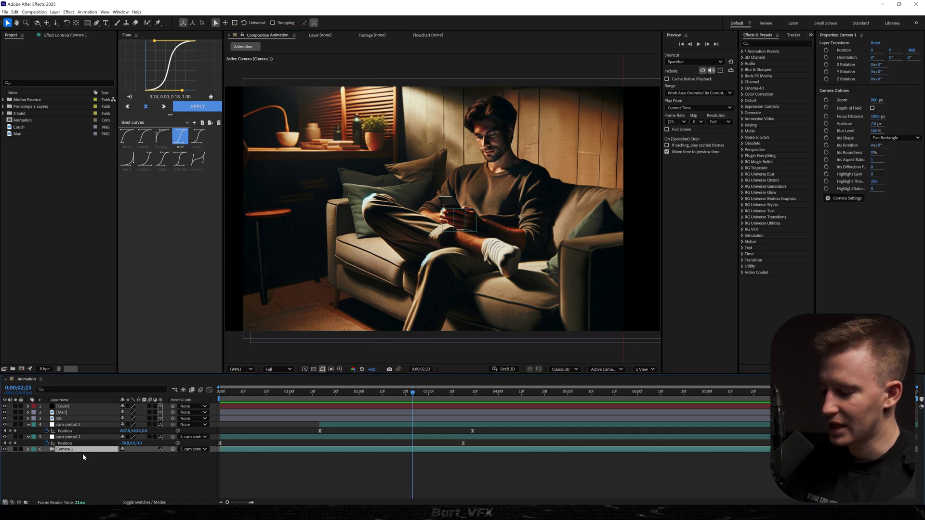
pyautogui.moveTo(139, 456); pyautogui.dragTo(157, 456)
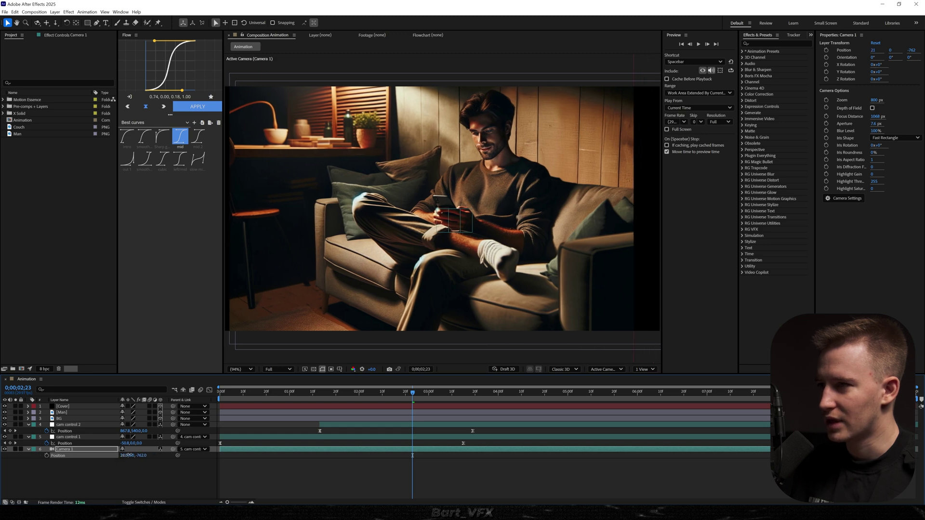
pyautogui.press('Home')
pyautogui.press('space')
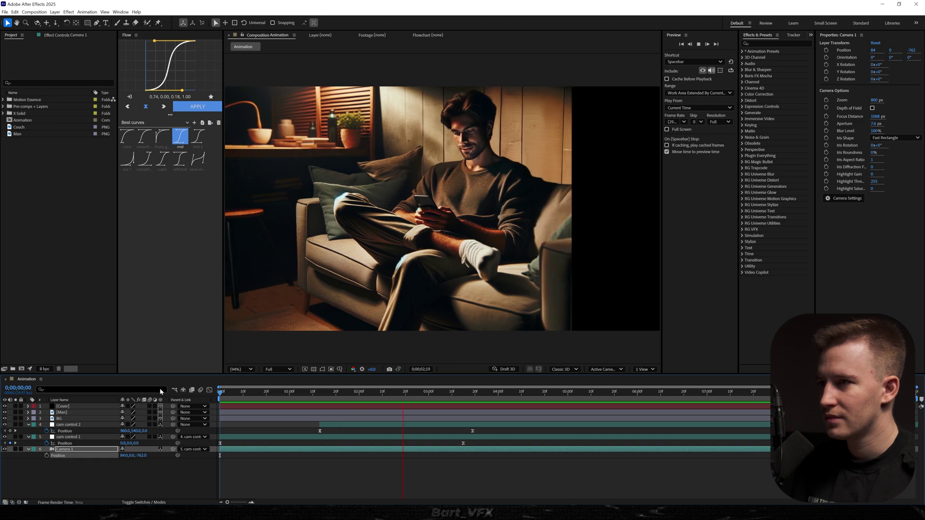
# Review the move and set Camera 1's X position to 36, checking the frame edges near the end of the move.
pyautogui.press('space')
pyautogui.moveTo(324, 393); pyautogui.dragTo(288, 401)
pyautogui.press('space')
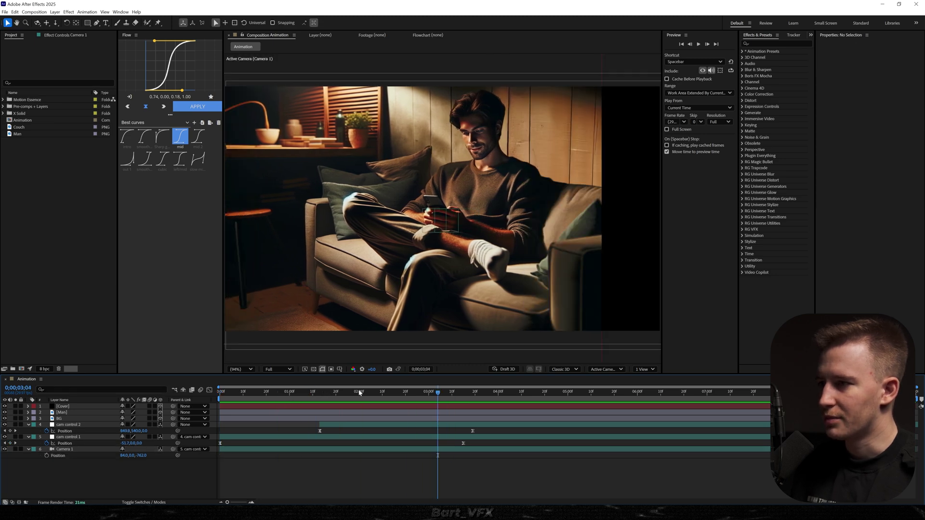
pyautogui.moveTo(107, 457); pyautogui.dragTo(111, 457)
pyautogui.moveTo(400, 393); pyautogui.dragTo(438, 394)
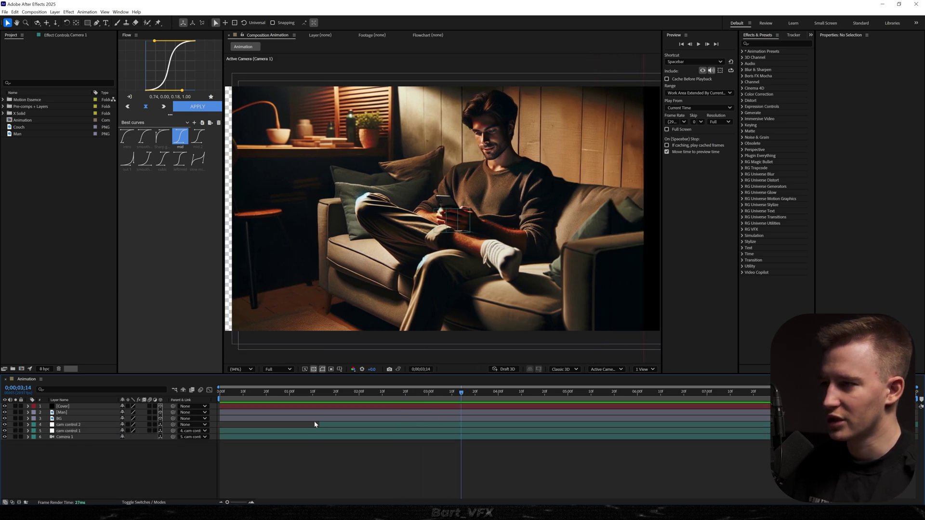
# Find the cut point within cam control 2's move and split the Camera 1 layer at 0;00;02;17.
pyautogui.click(415, 392)
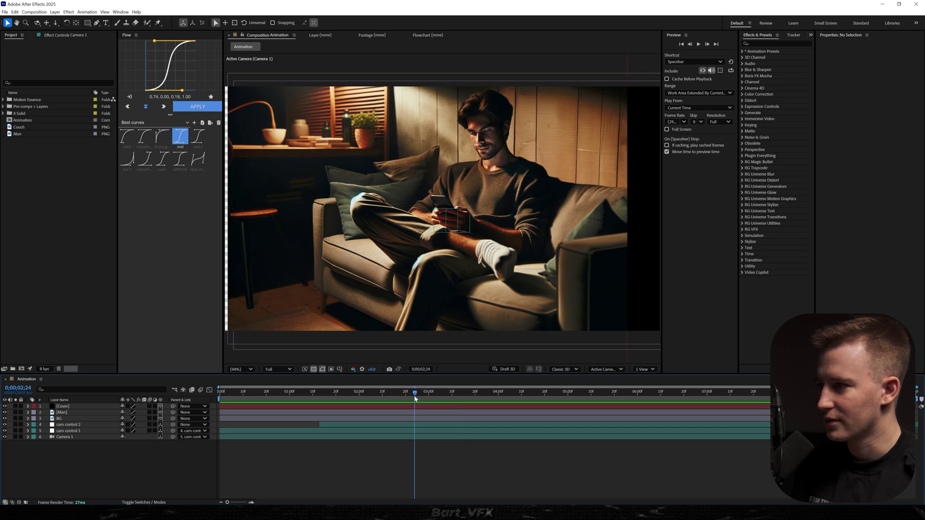
pyautogui.click(405, 424)
pyautogui.press('p')
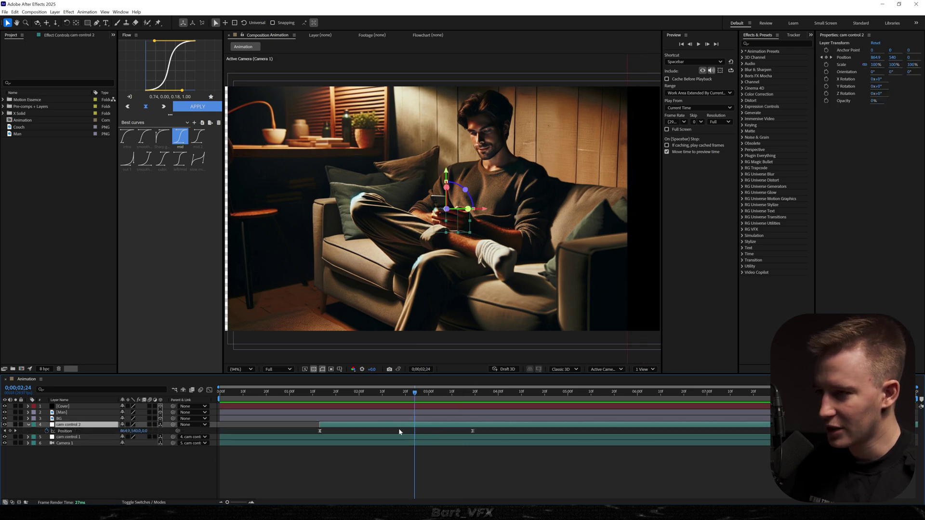
pyautogui.moveTo(404, 393); pyautogui.dragTo(398, 393)
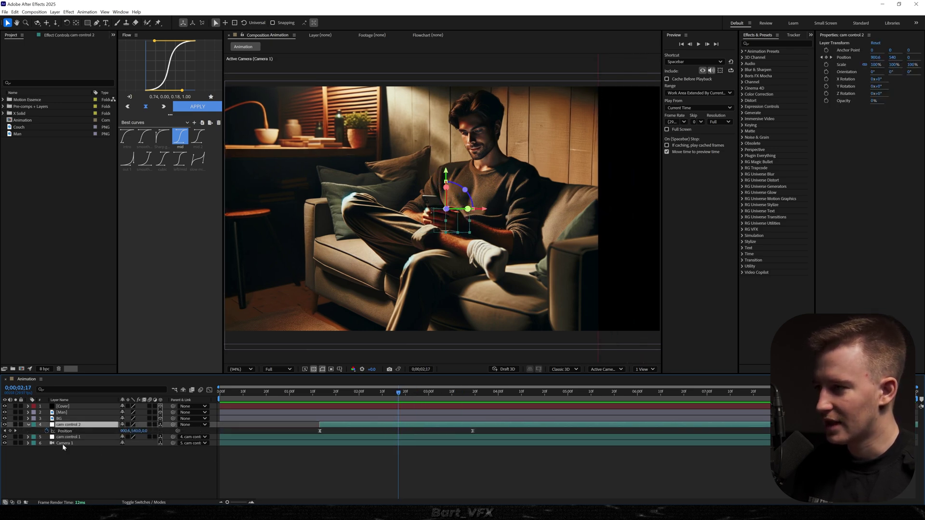
pyautogui.click(64, 444)
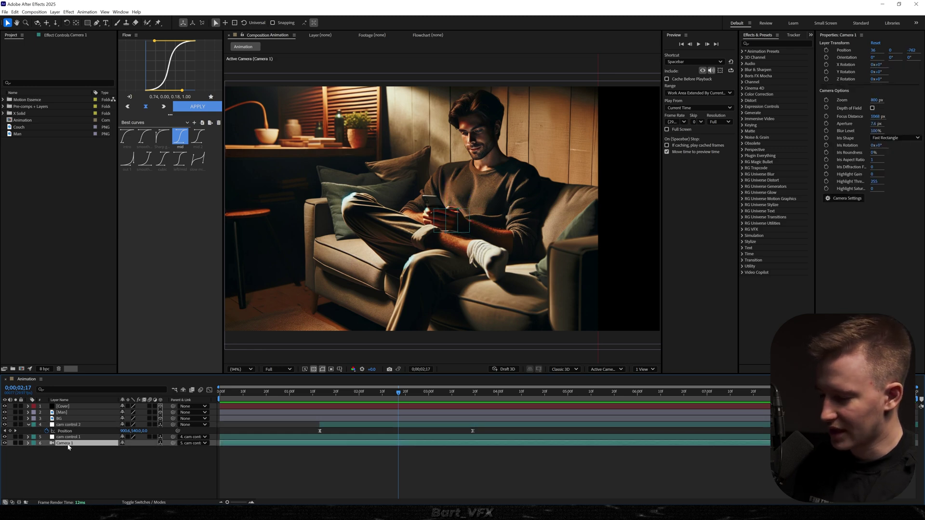
pyautogui.hotkey('ctrl', 'shift', 'd')
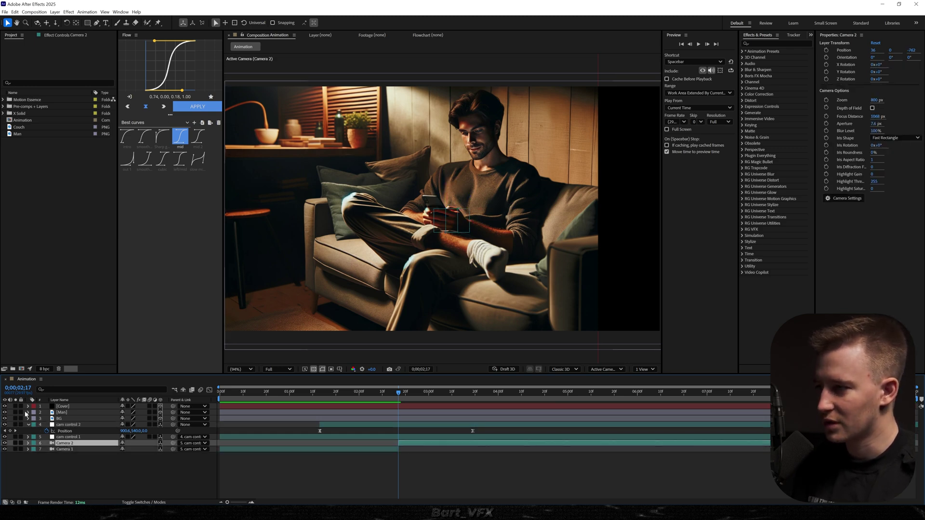
# Move Camera 2 in for a close-up of the man at Y -155 and Z -421, and preview the cut.
pyautogui.press('p')
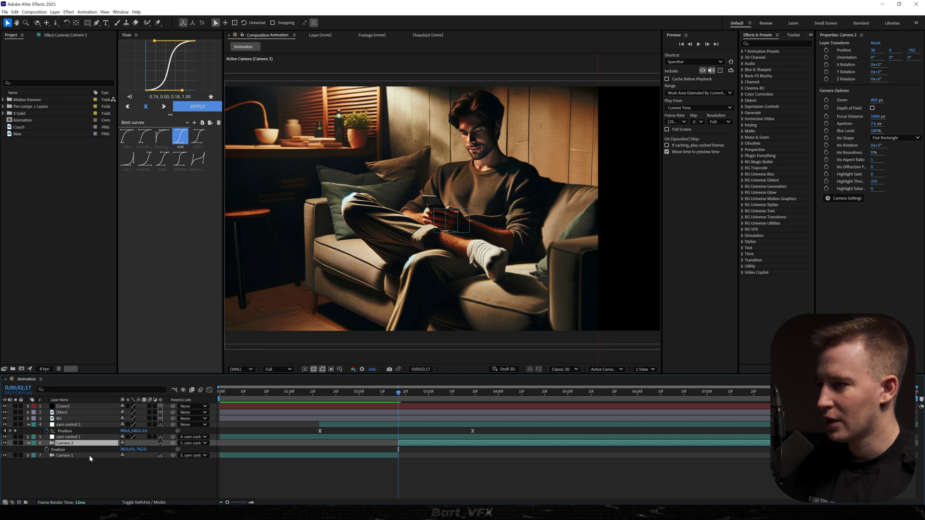
pyautogui.moveTo(142, 450); pyautogui.dragTo(109, 450)
pyautogui.moveTo(141, 449)
pyautogui.mouseDown()
pyautogui.moveTo(155, 450)
pyautogui.moveTo(116, 449)
pyautogui.moveTo(131, 449)
pyautogui.mouseUp()
pyautogui.press('space')
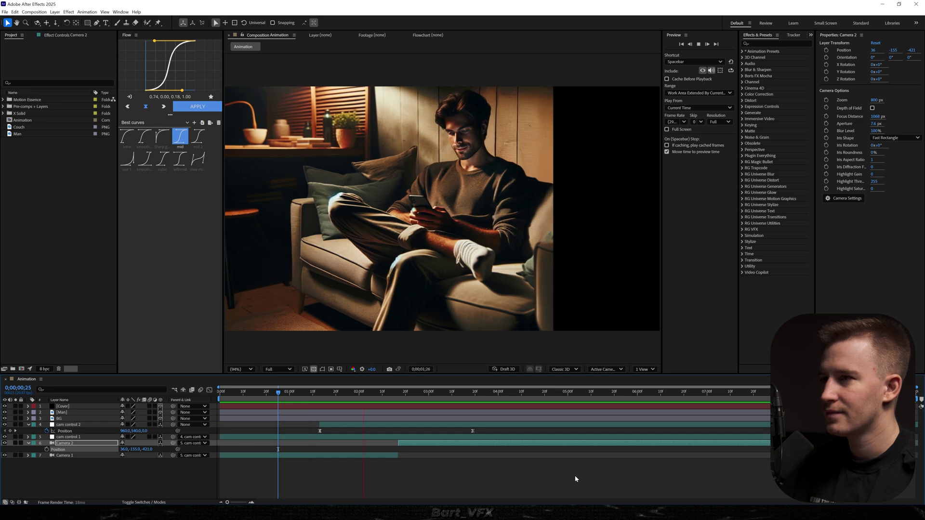
pyautogui.press('space')
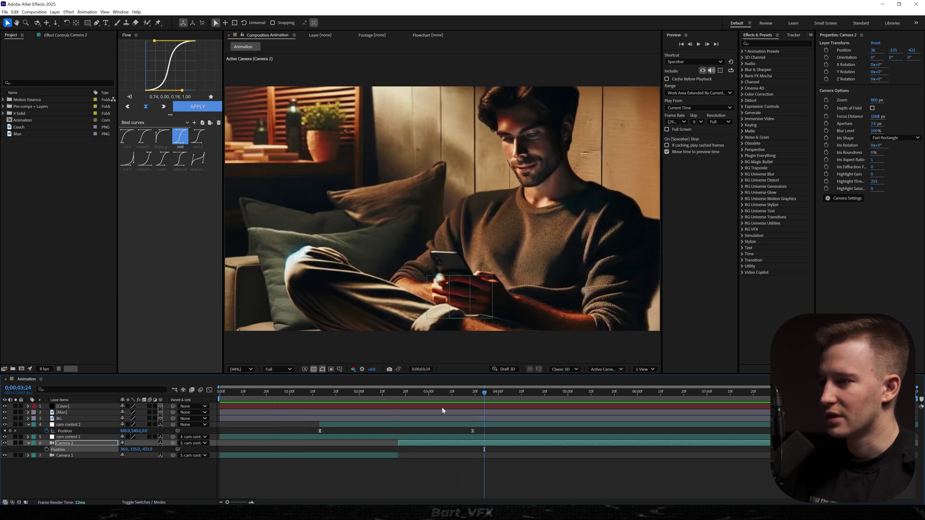
# Set Camera 2's X position to 0 to reframe the close-up, and collapse the properties of all layers.
pyautogui.moveTo(125, 450); pyautogui.dragTo(117, 449)
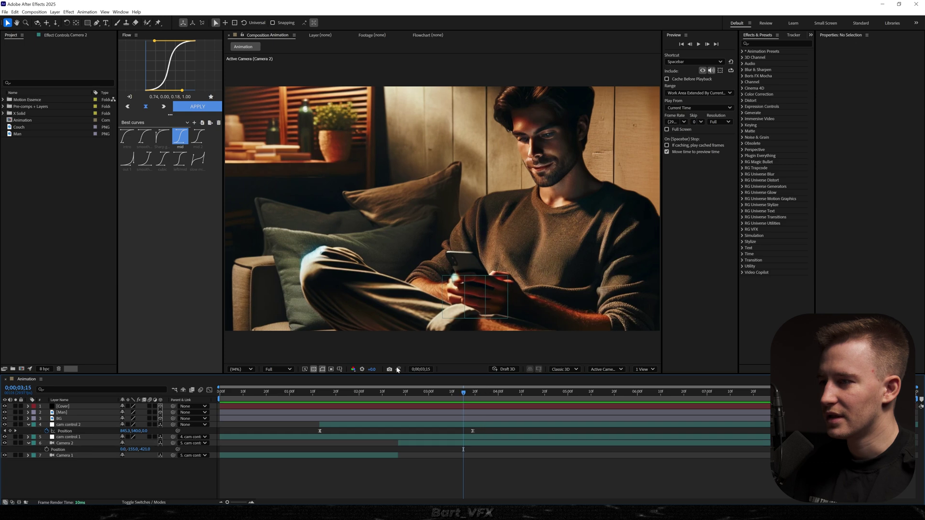
pyautogui.hotkey('ctrl', 'a')
pyautogui.press('u')
pyautogui.click(300, 484)
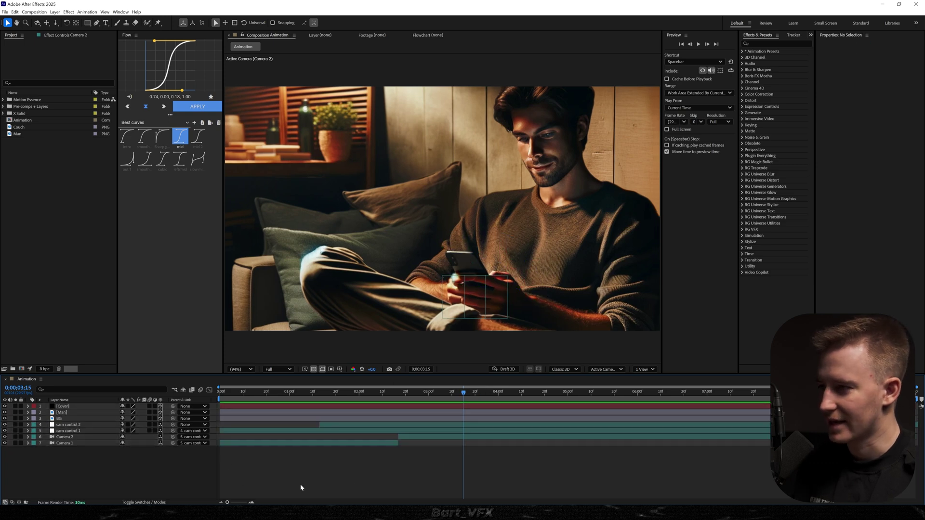
# Add a text layer reading "You can't skip the video" over the cushions beside the man.
pyautogui.hotkey('ctrl', 't')
pyautogui.click(364, 209)
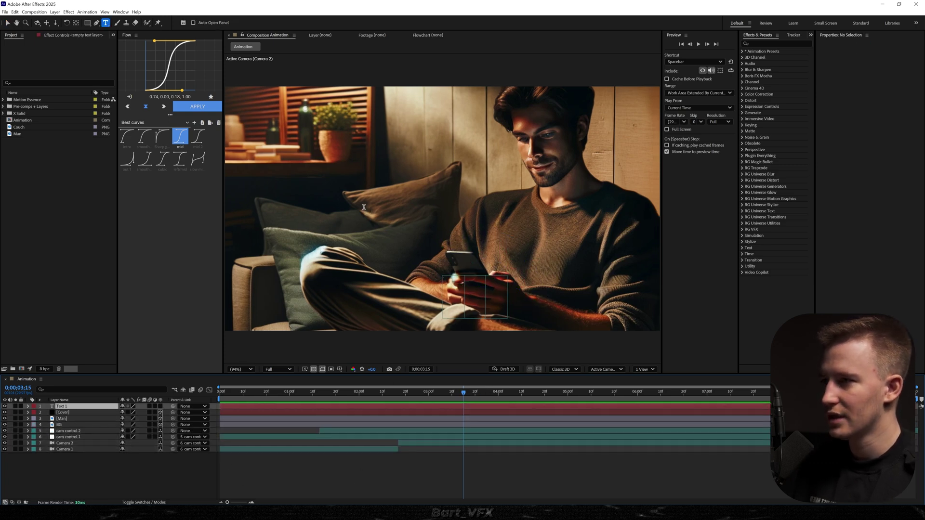
pyautogui.write('I can')
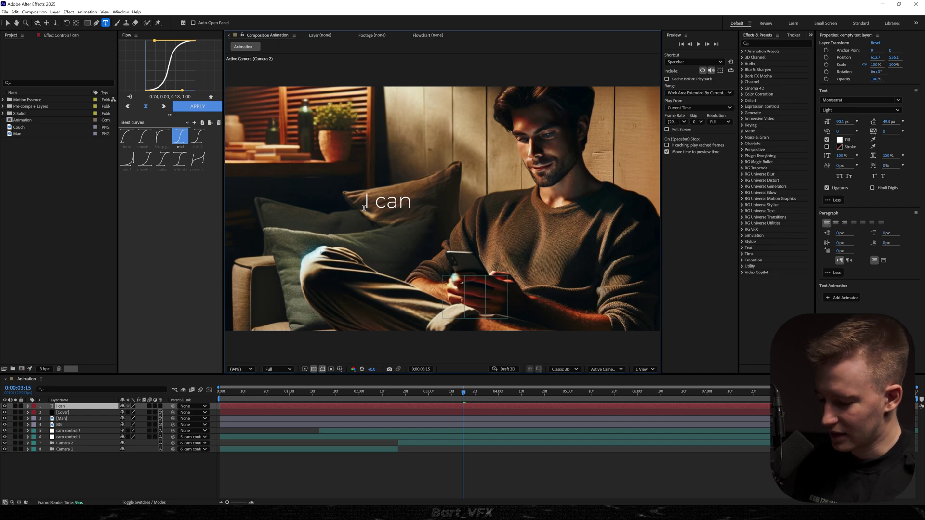
pyautogui.write("'t")
pyautogui.hotkey('ctrl', 'a')
pyautogui.write('You')
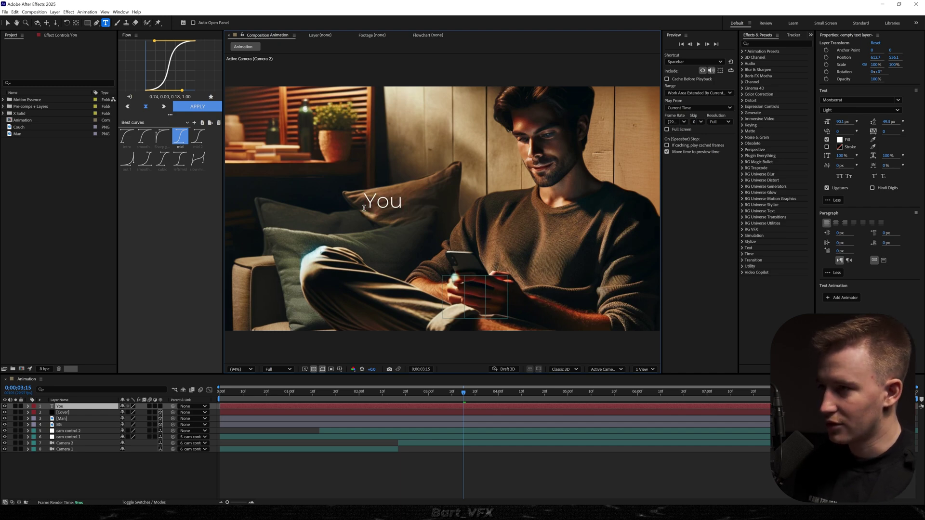
pyautogui.write(" can't skip the video")
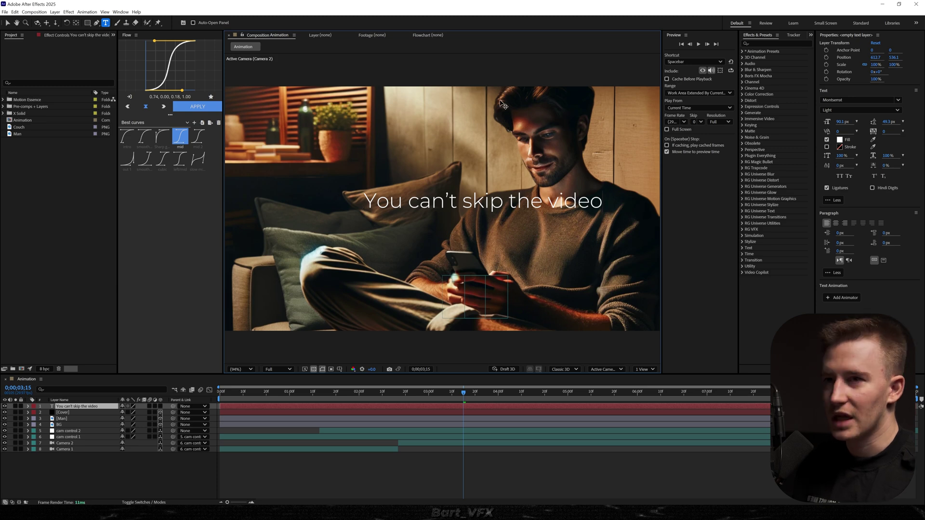
# Reduce the caption's font size to 54.5 px and make its layer 3D.
pyautogui.hotkey('ctrl', 'a')
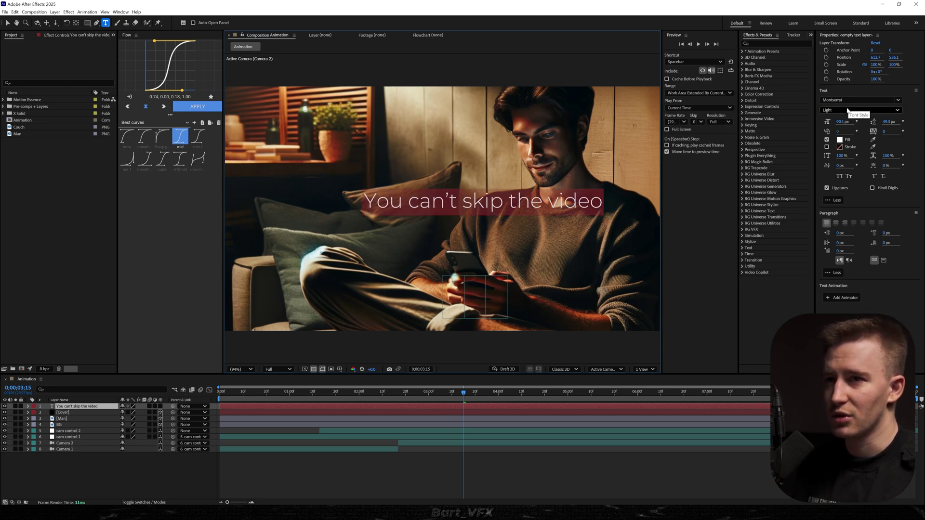
pyautogui.moveTo(841, 122); pyautogui.dragTo(735, 148)
pyautogui.click(160, 407)
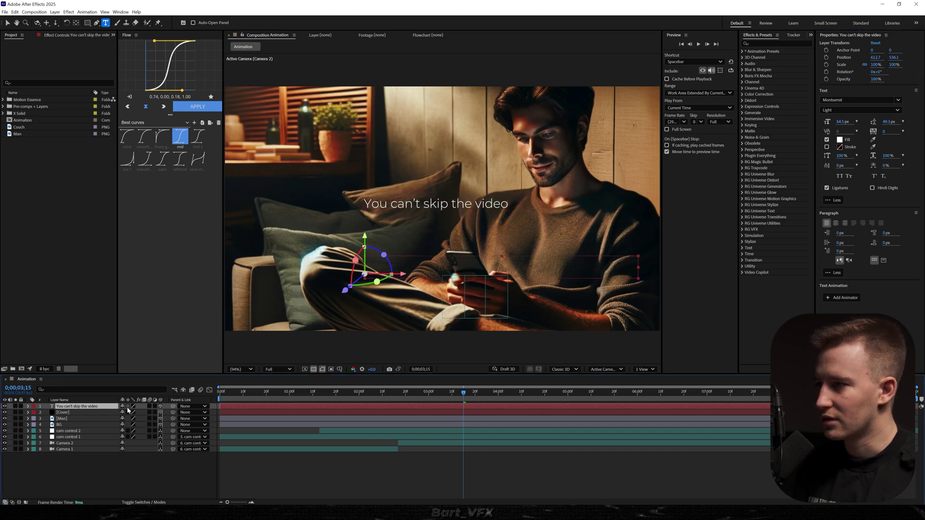
# Centre the text layer in the frame, then place it at X 741.4, Z -181 with a scale of 33%.
pyautogui.hotkey('ctrl', 'Home')
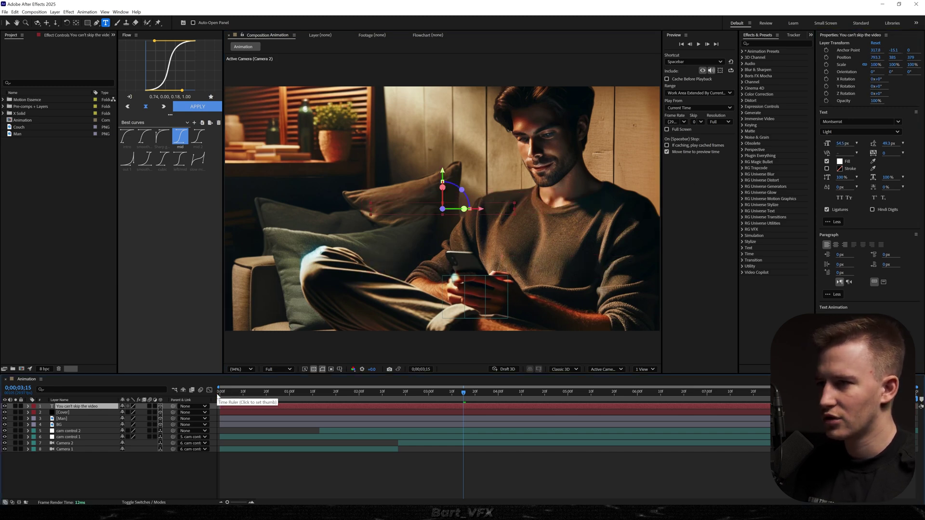
pyautogui.press('p')
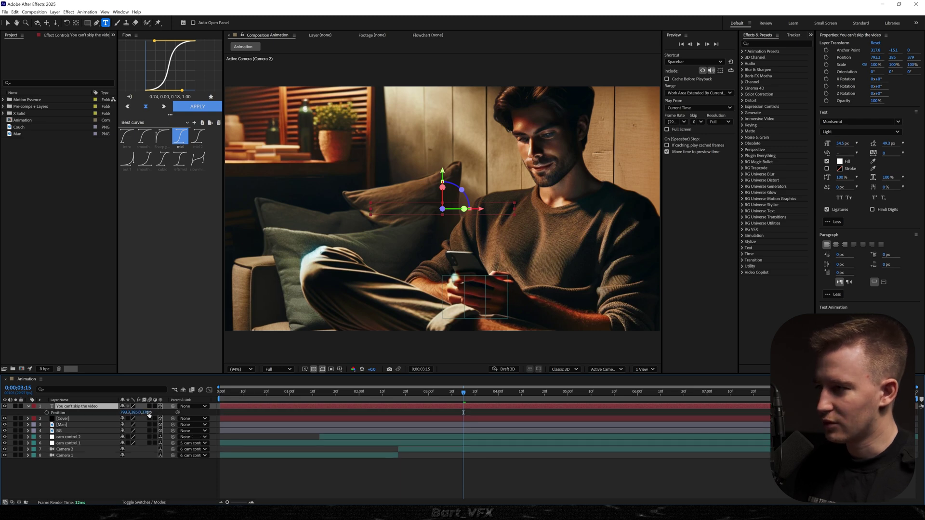
pyautogui.moveTo(148, 413); pyautogui.dragTo(106, 415)
pyautogui.press('s')
pyautogui.press('v')
pyautogui.moveTo(453, 208); pyautogui.dragTo(414, 208)
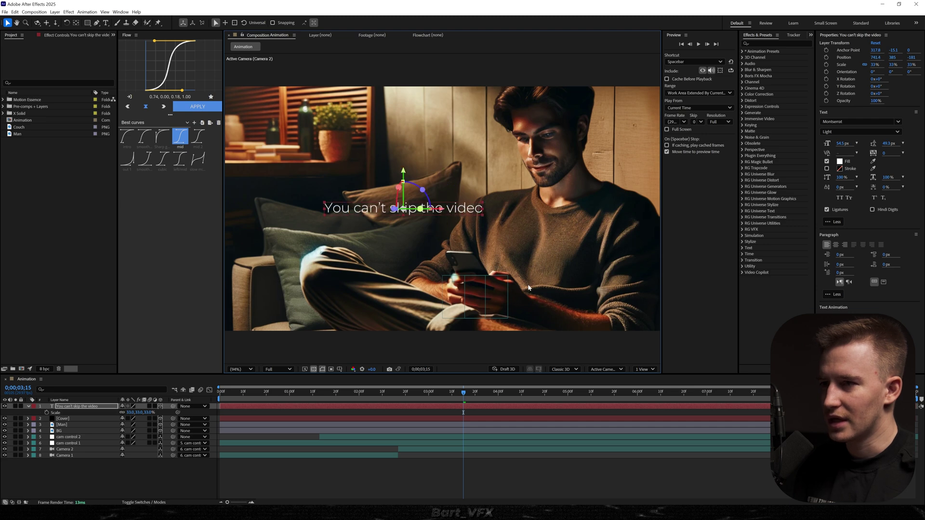
# Examine the text layer's depth relative to the man and the cameras from an orbited custom view, then return to one view.
pyautogui.click(642, 371)
pyautogui.click(649, 389)
pyautogui.press('1')
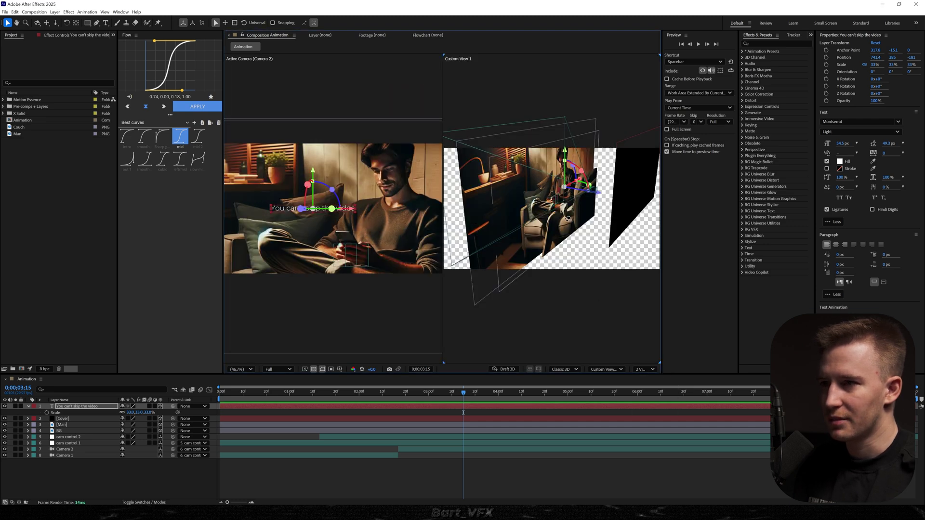
pyautogui.press('2')
pyautogui.moveTo(568, 220); pyautogui.dragTo(591, 195)
pyautogui.press('3')
pyautogui.click(314, 369)
pyautogui.press('c')
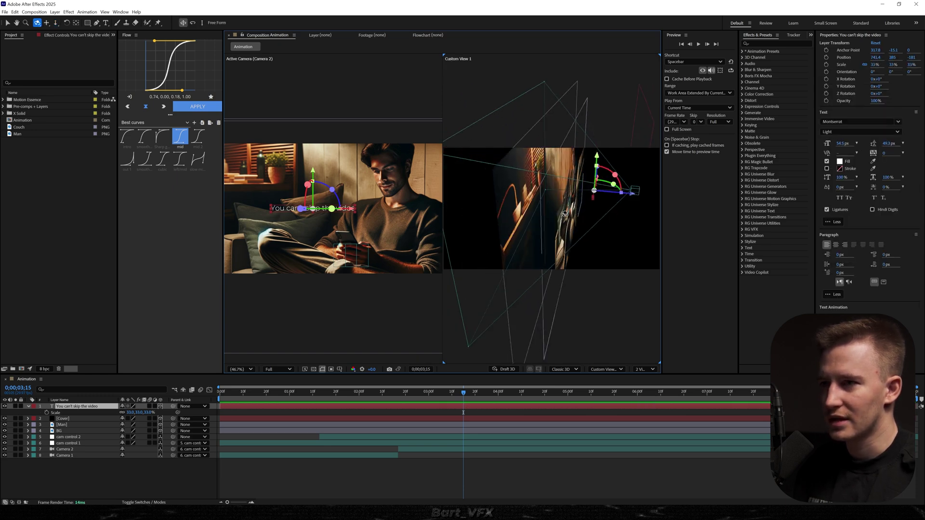
pyautogui.moveTo(533, 219); pyautogui.dragTo(615, 212)
pyautogui.click(645, 369)
pyautogui.click(654, 380)
pyautogui.click(452, 466)
# Trim the start of the text layer to the camera cut at 0;00;02;17 and preview it.
pyautogui.moveTo(460, 393); pyautogui.dragTo(393, 412)
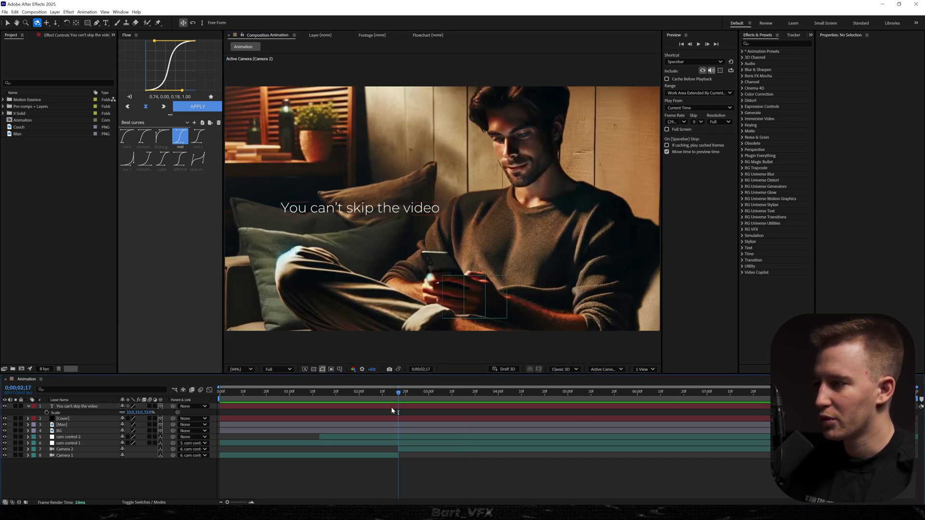
pyautogui.click(396, 409)
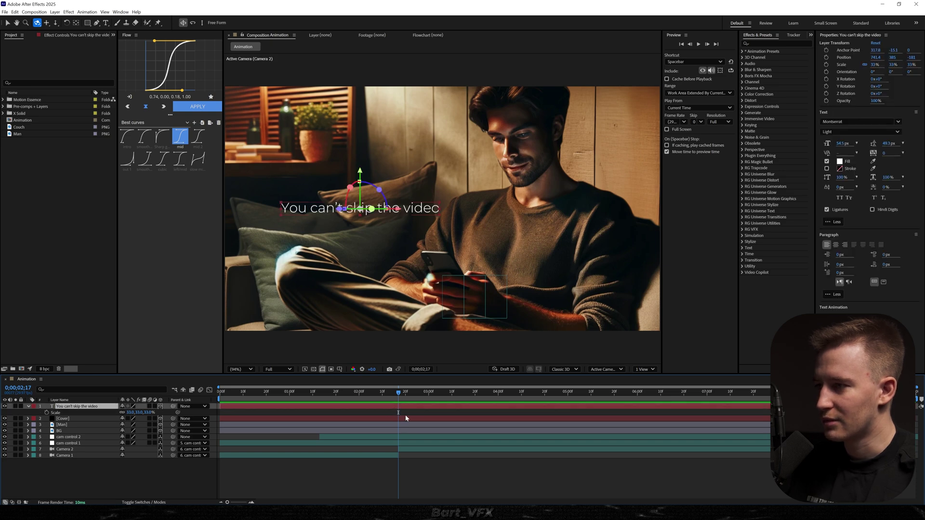
pyautogui.hotkey('alt', '[')
pyautogui.press('space')
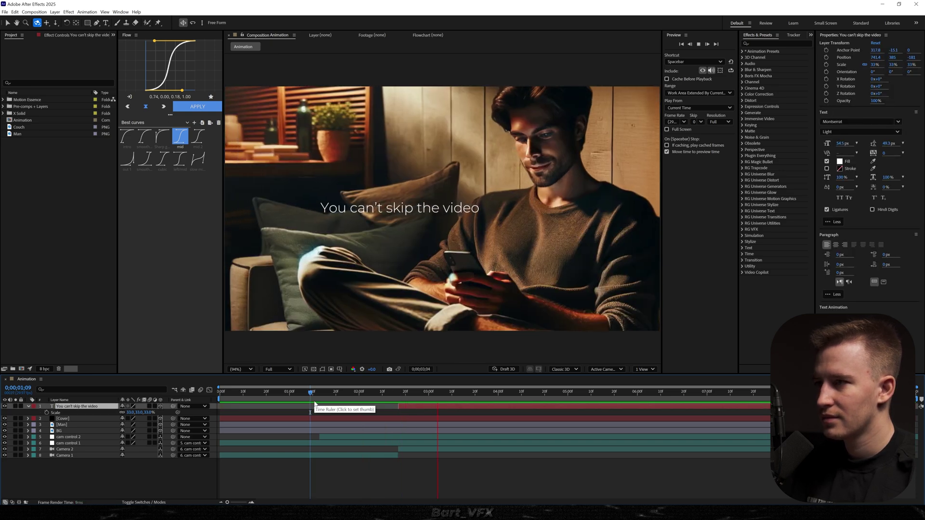
# Push the text layer back to Z -130.1 and enlarge its scale to compensate.
pyautogui.moveTo(373, 392); pyautogui.dragTo(433, 409)
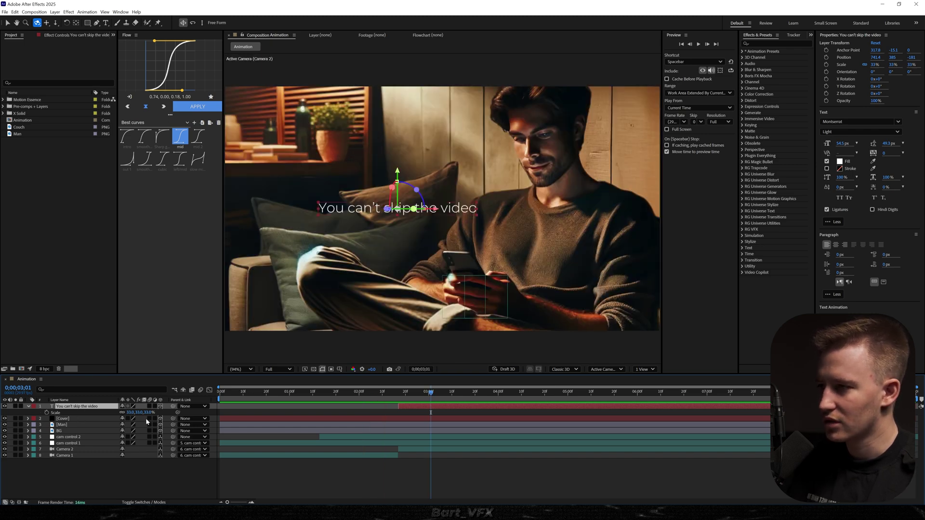
pyautogui.press('p')
pyautogui.moveTo(145, 413); pyautogui.dragTo(158, 412)
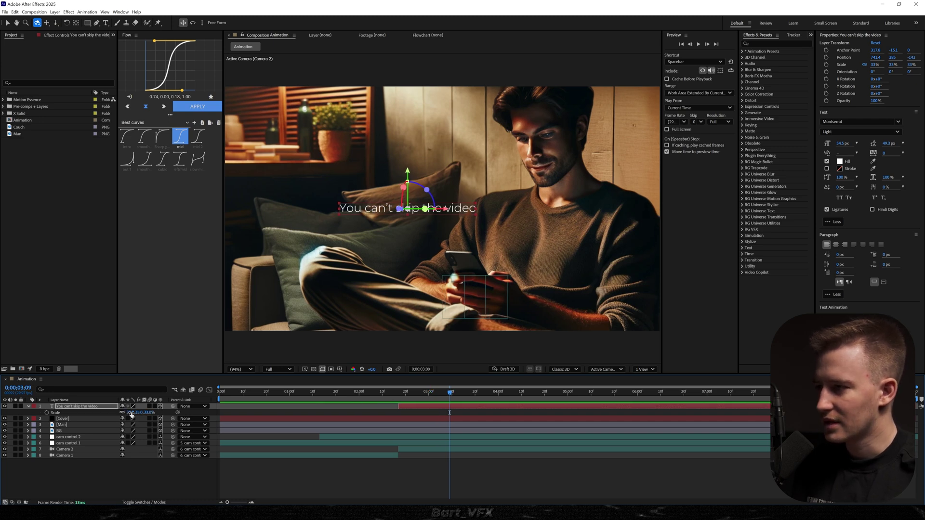
pyautogui.moveTo(130, 413); pyautogui.dragTo(165, 413)
pyautogui.press('p')
pyautogui.moveTo(165, 413); pyautogui.dragTo(167, 413)
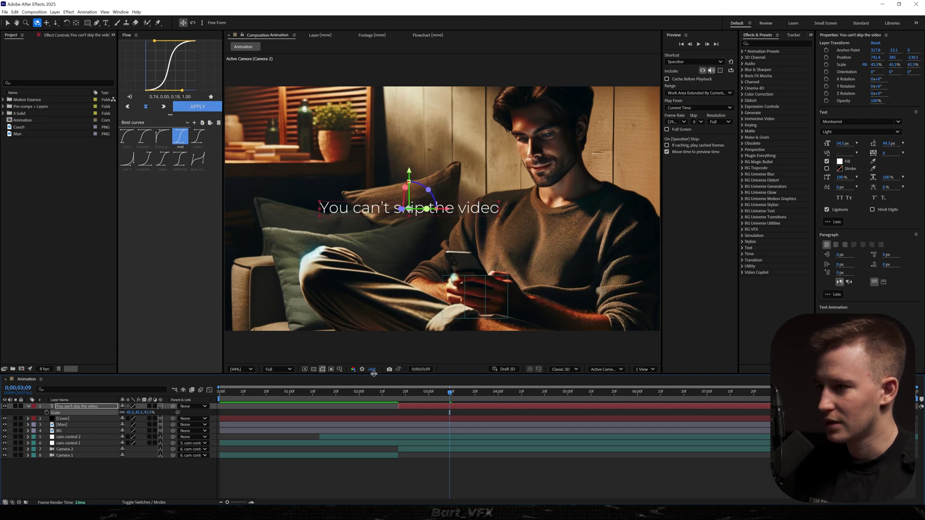
# Set the text layer's scale to 38.3%, shift it to X 706.8 and preview the cut.
pyautogui.click(322, 393)
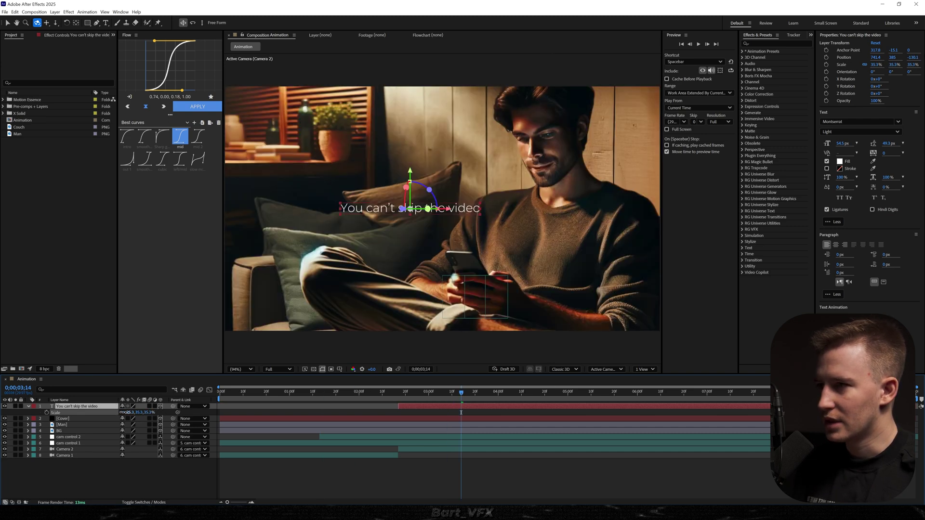
pyautogui.moveTo(130, 413)
pyautogui.mouseDown()
pyautogui.moveTo(143, 413)
pyautogui.moveTo(131, 413)
pyautogui.mouseUp()
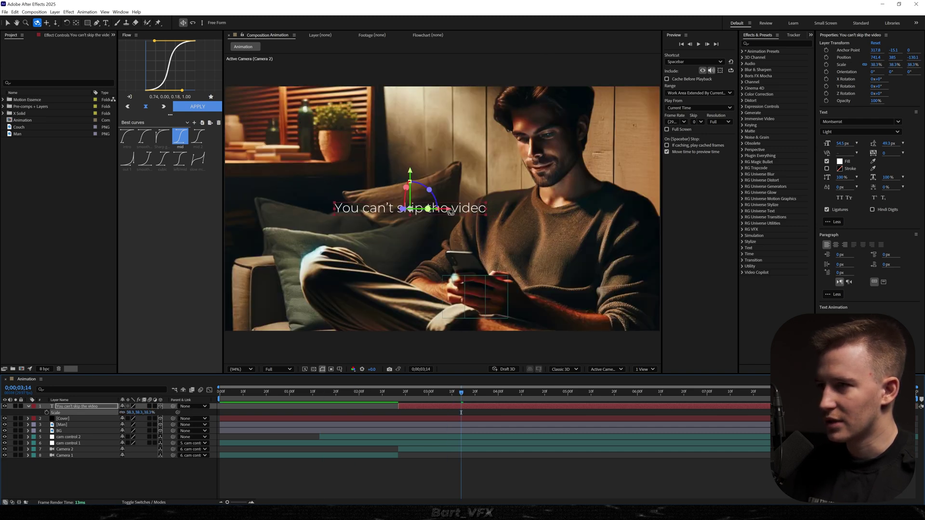
pyautogui.press('v')
pyautogui.moveTo(450, 212); pyautogui.dragTo(429, 213)
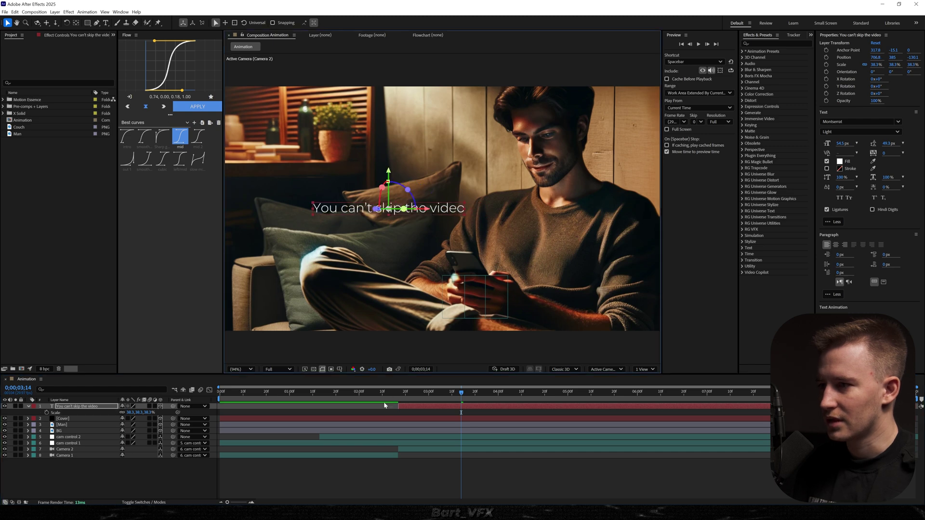
pyautogui.click(359, 392)
pyautogui.press('space')
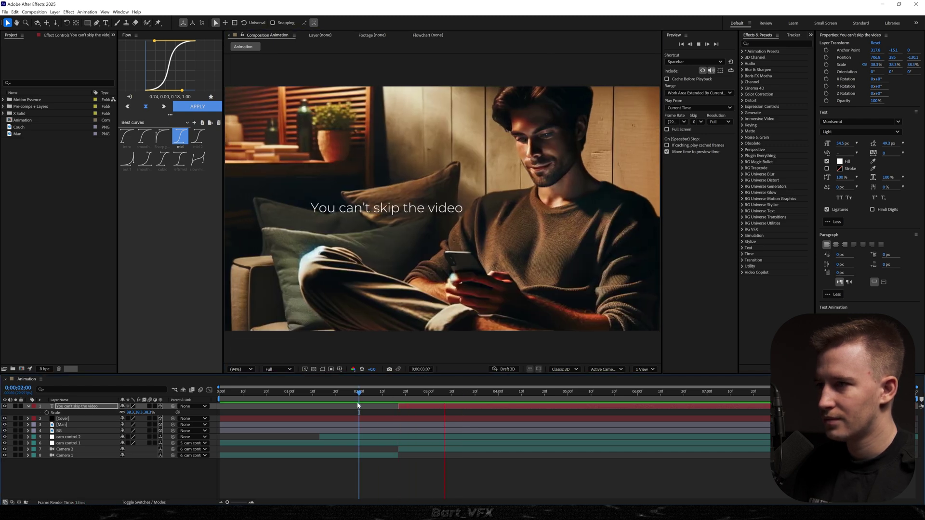
# Turn on Depth of Field in Camera 1's camera options.
pyautogui.click(63, 456)
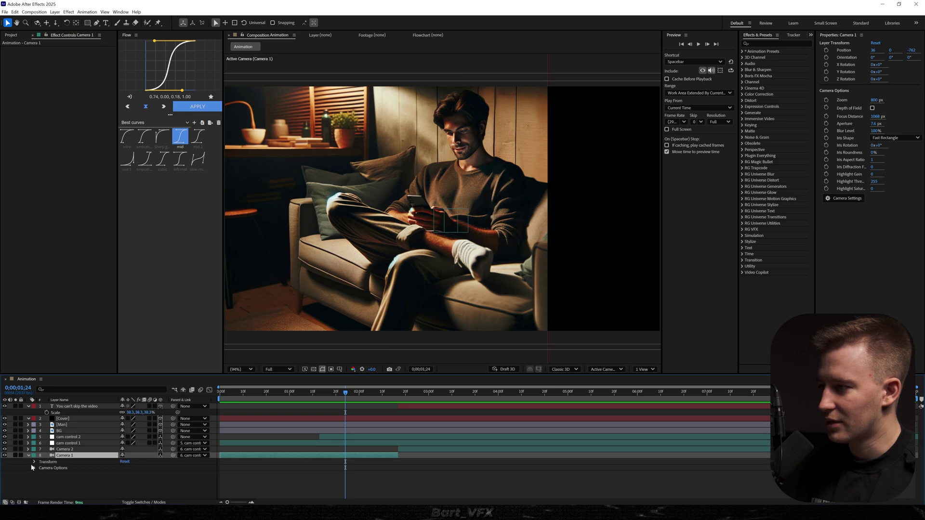
pyautogui.click(35, 469)
pyautogui.scroll(-3, 48, 473)
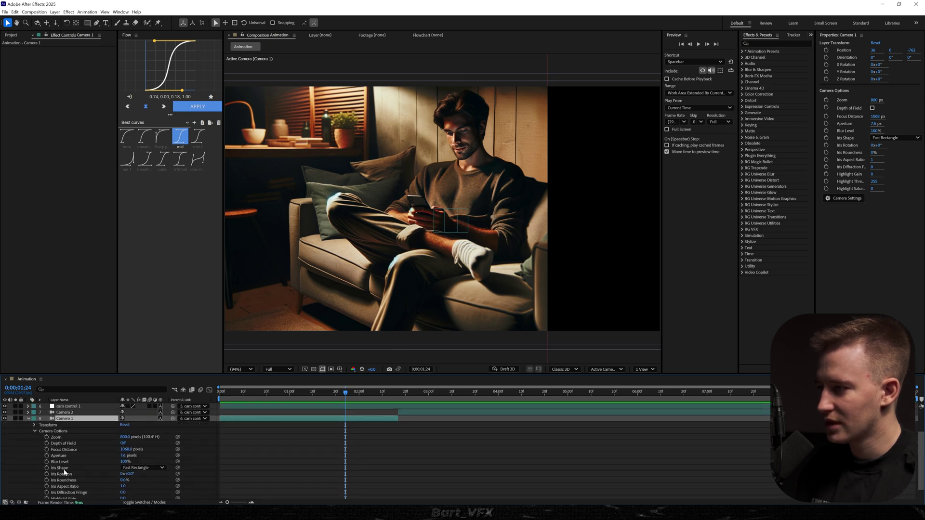
pyautogui.click(123, 443)
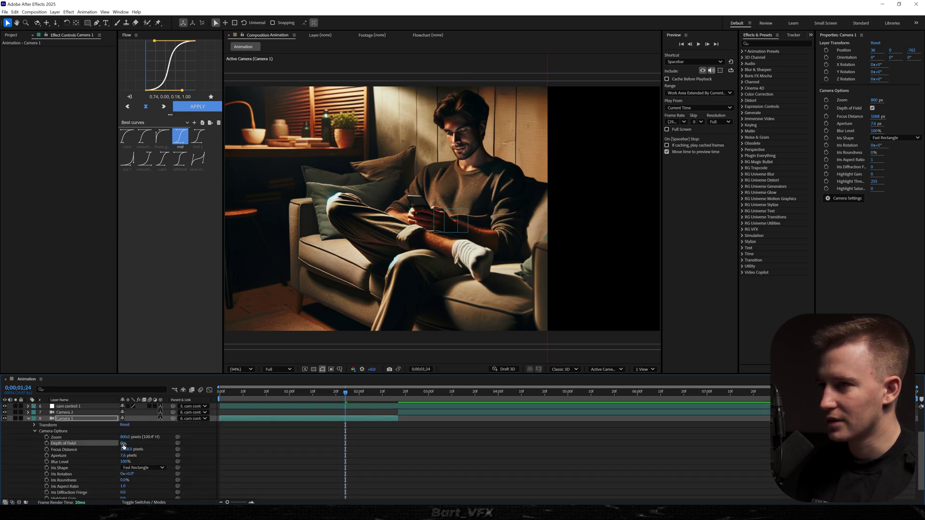
# Show the composition in two views and close the Preview panel to gain viewing space.
pyautogui.click(646, 369)
pyautogui.click(648, 401)
pyautogui.click(686, 35)
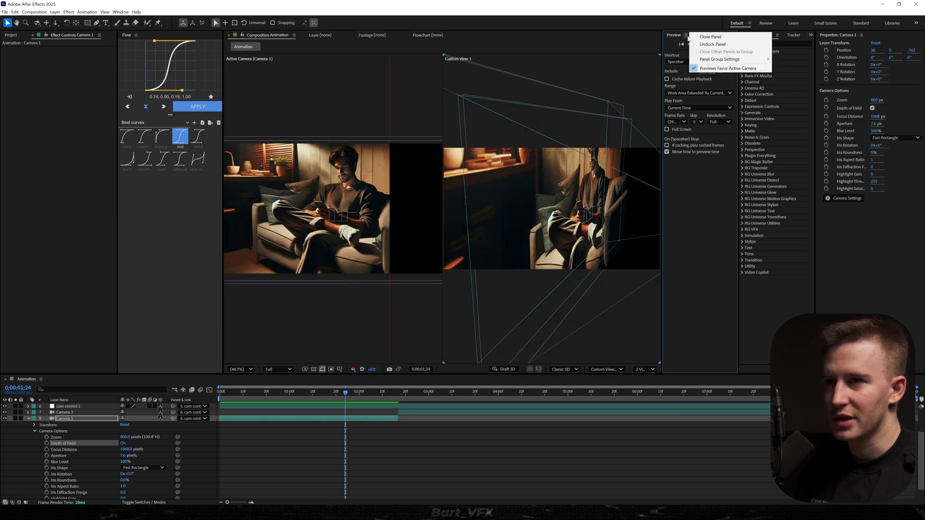
pyautogui.click(706, 36)
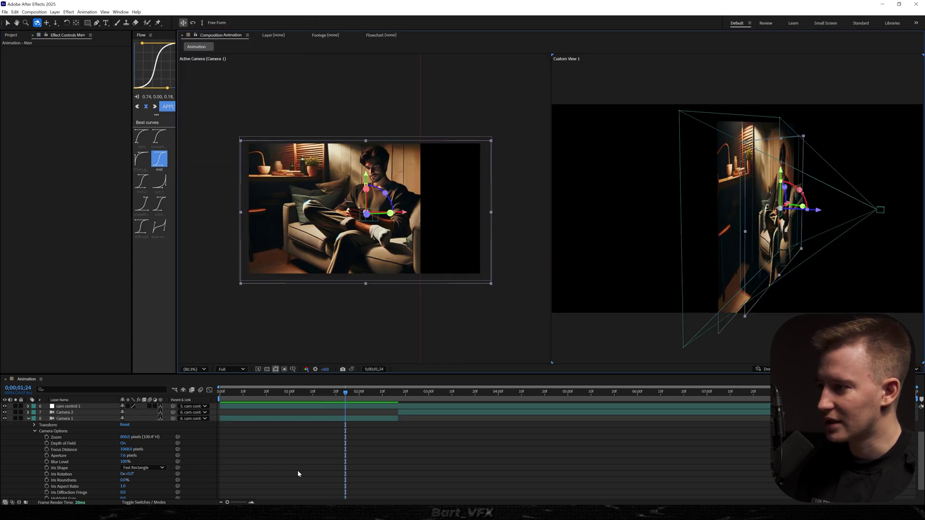
# Set Camera 1's focus distance to 763.5 pixels, aligning the focus plane with the man in the custom view.
pyautogui.click(297, 474)
pyautogui.moveTo(126, 450); pyautogui.dragTo(5, 445)
pyautogui.moveTo(645, 208); pyautogui.dragTo(799, 226)
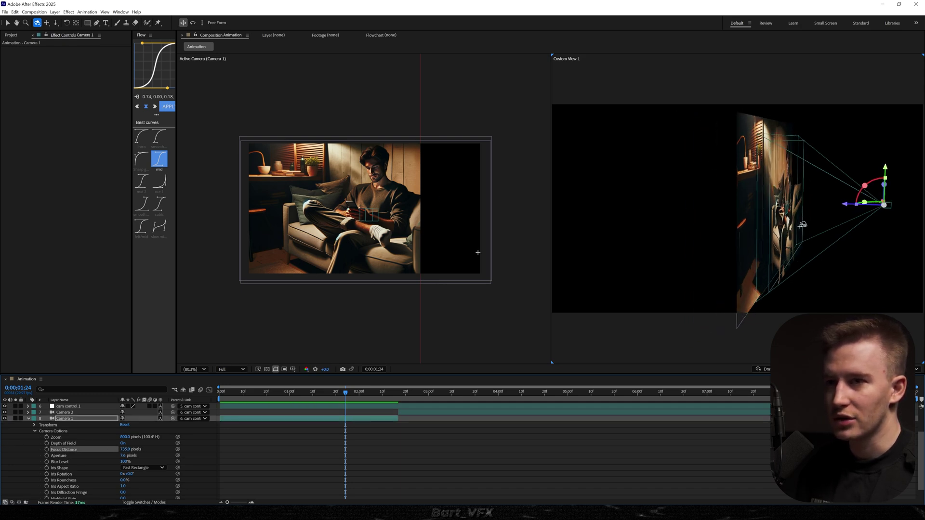
pyautogui.moveTo(124, 449); pyautogui.dragTo(235, 450)
pyautogui.moveTo(761, 272); pyautogui.dragTo(723, 273)
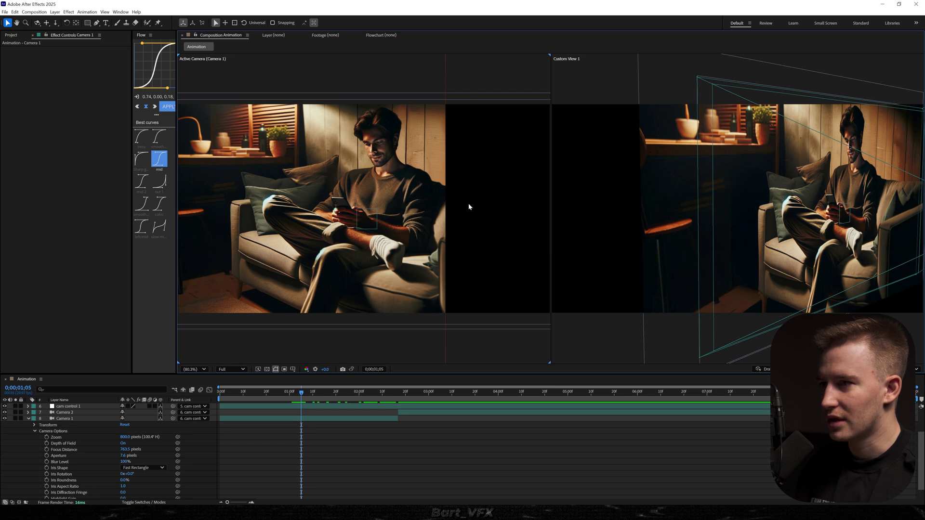
# Raise Camera 1's aperture to 1873.6 pixels and preview the background blur from the start.
pyautogui.moveTo(125, 456); pyautogui.dragTo(172, 450)
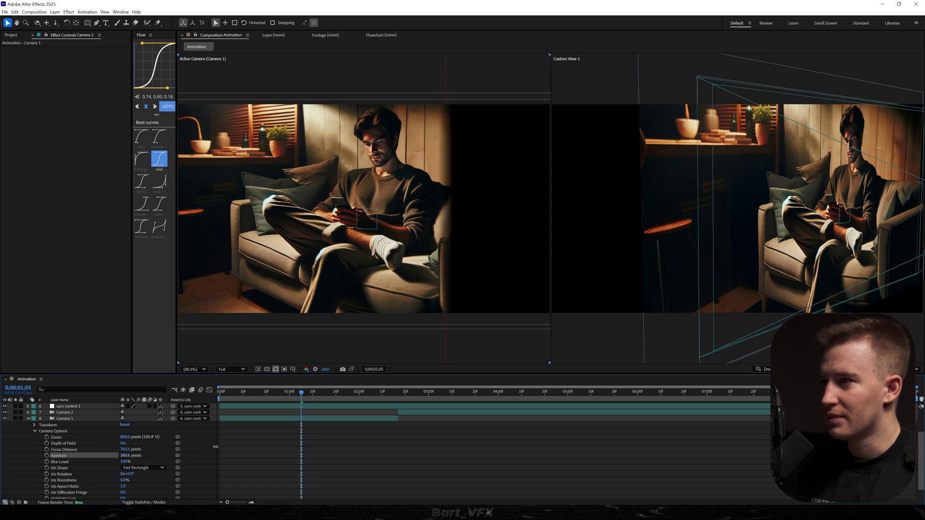
pyautogui.moveTo(215, 447); pyautogui.dragTo(292, 123)
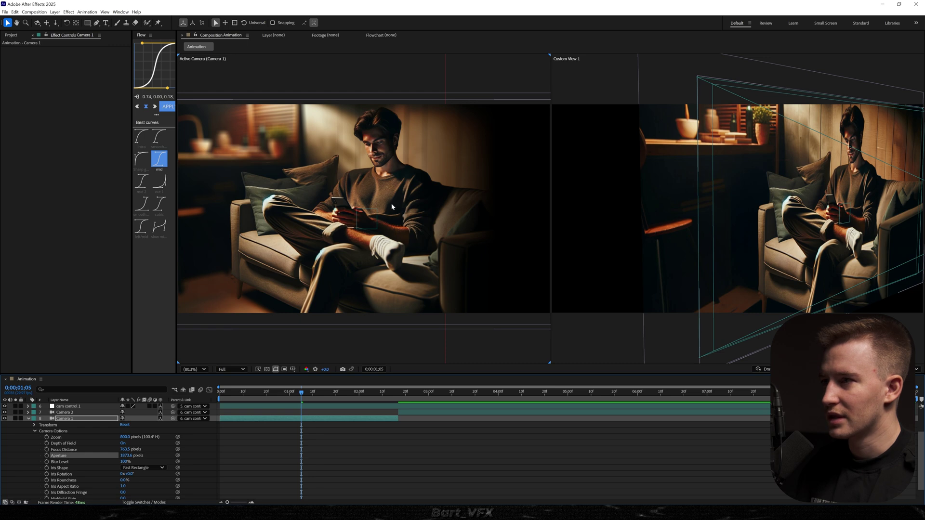
pyautogui.moveTo(292, 395); pyautogui.dragTo(172, 397)
pyautogui.press('space')
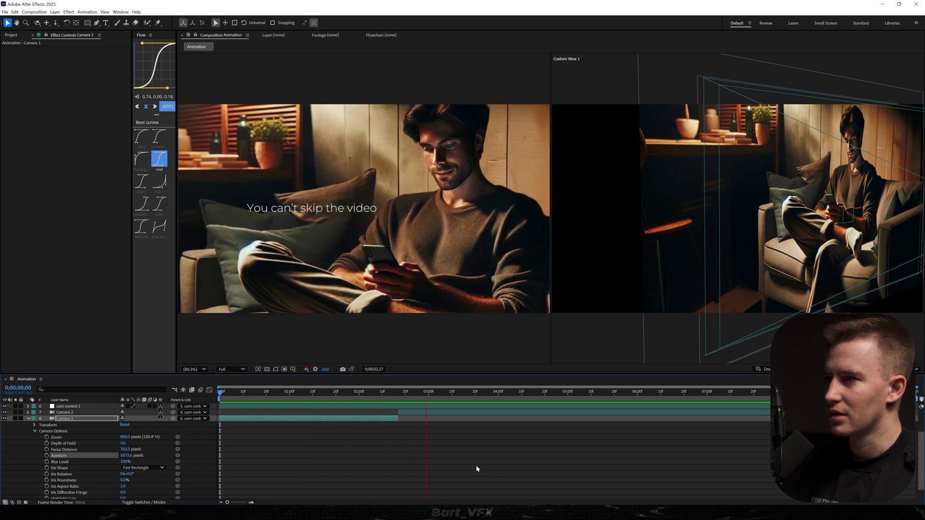
pyautogui.press('space')
# Set Camera 1's aperture to 350 pixels.
pyautogui.click(126, 456)
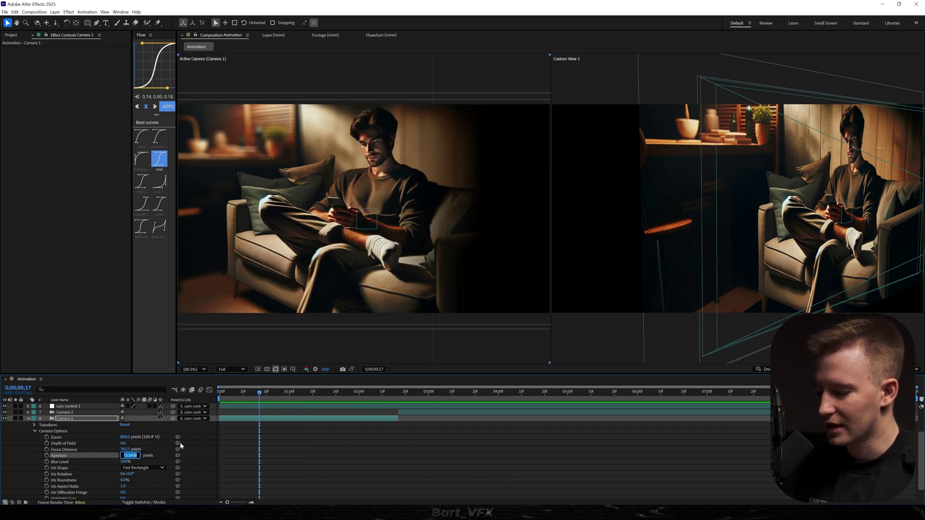
pyautogui.write('350')
pyautogui.press('Return')
# Turn on depth of field in Camera 2's camera options.
pyautogui.click(65, 413)
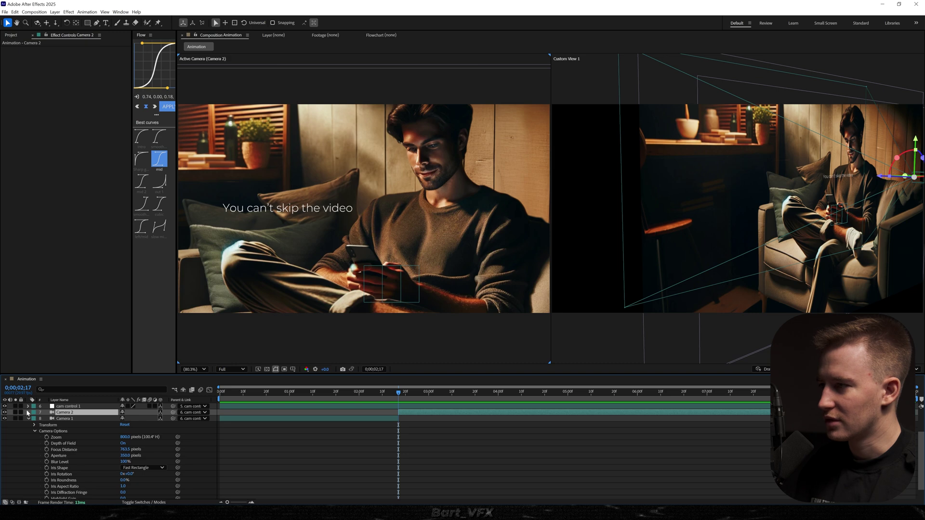
pyautogui.click(29, 412)
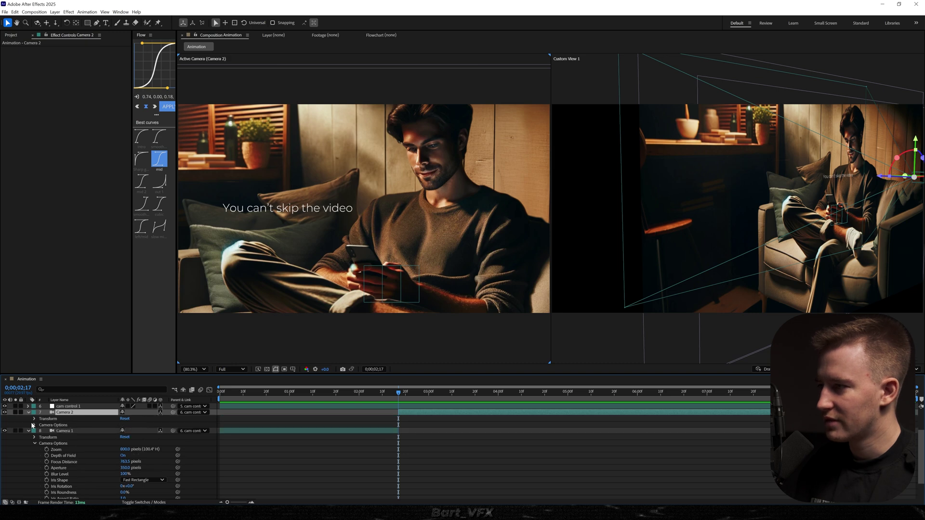
pyautogui.click(34, 425)
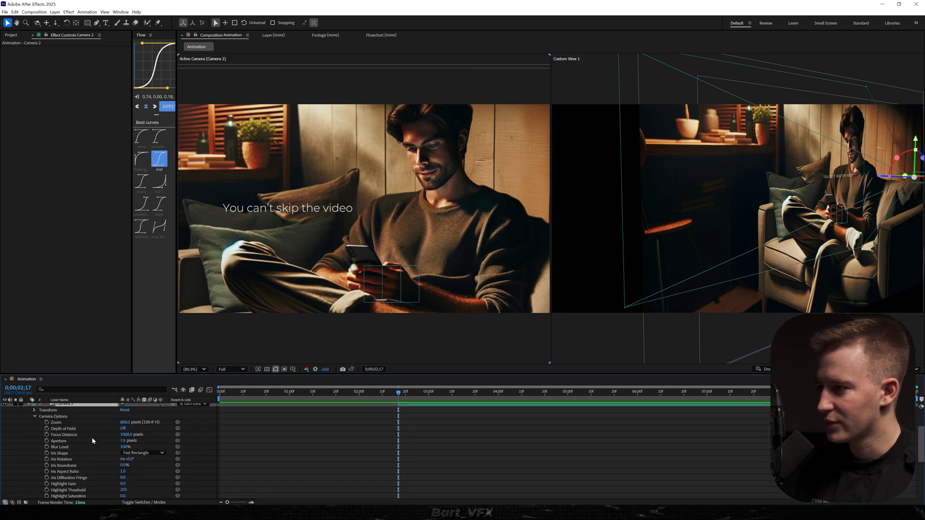
pyautogui.click(122, 429)
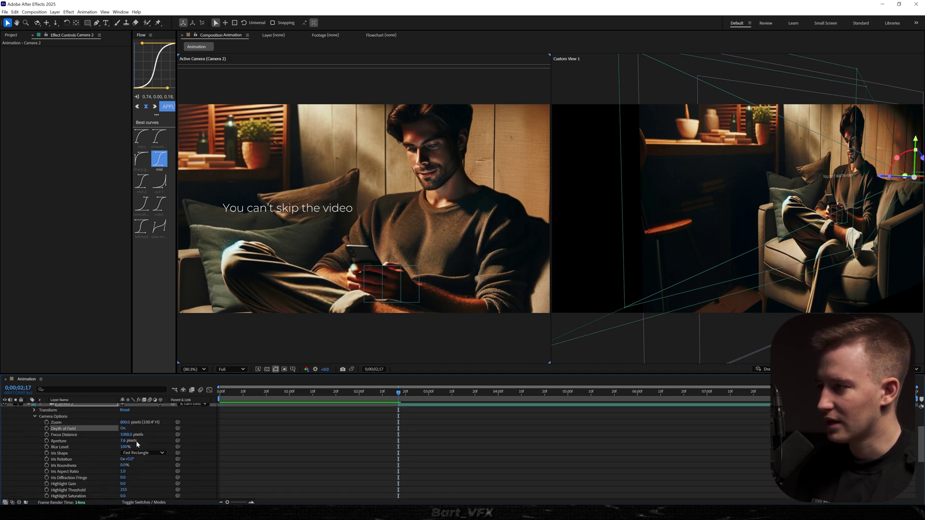
# Reduce Camera 2's focus distance to about 292 pixels, aligning the focus plane with the man as seen from the side in the custom view.
pyautogui.moveTo(126, 435); pyautogui.dragTo(104, 435)
pyautogui.press('1')
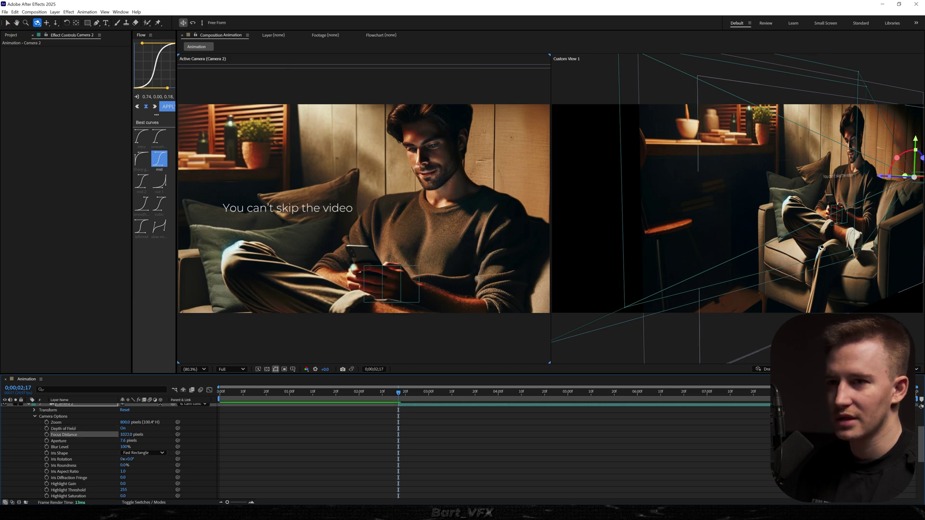
pyautogui.moveTo(820, 248); pyautogui.dragTo(846, 248)
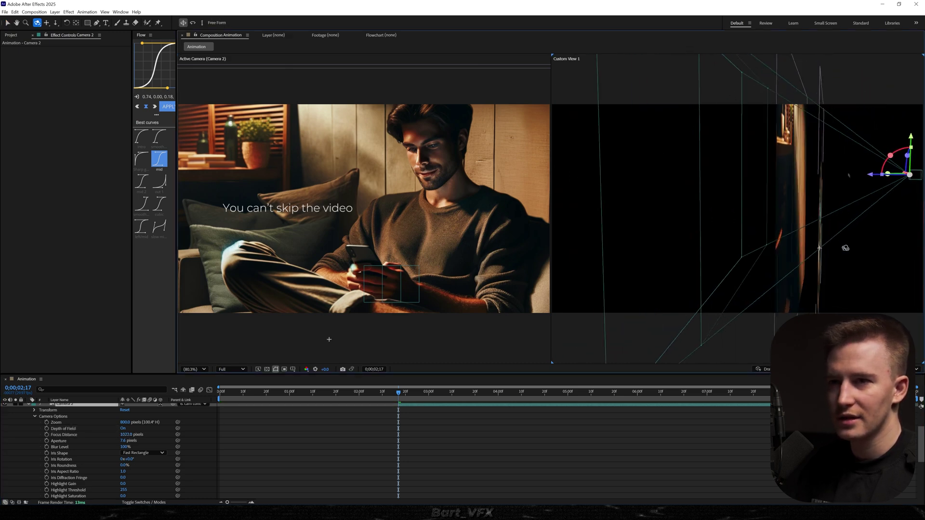
pyautogui.moveTo(126, 434); pyautogui.dragTo(108, 436)
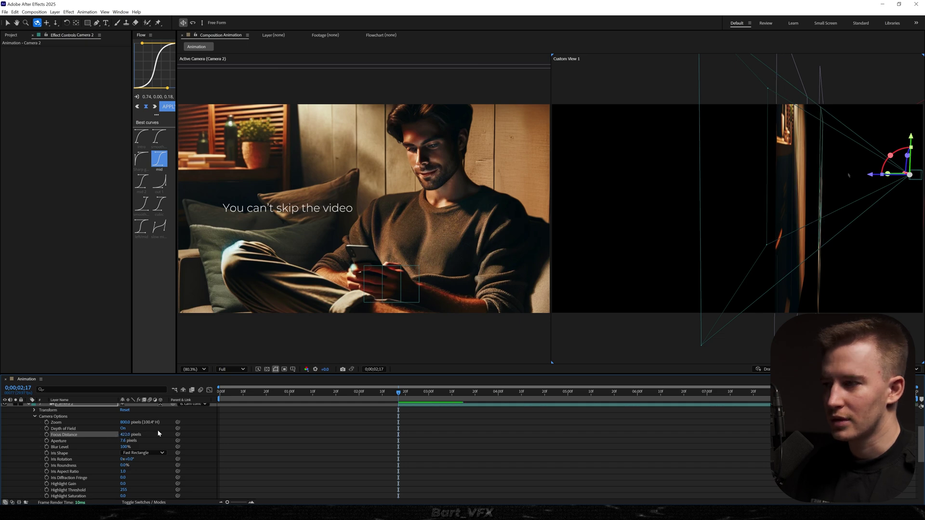
pyautogui.click(123, 441)
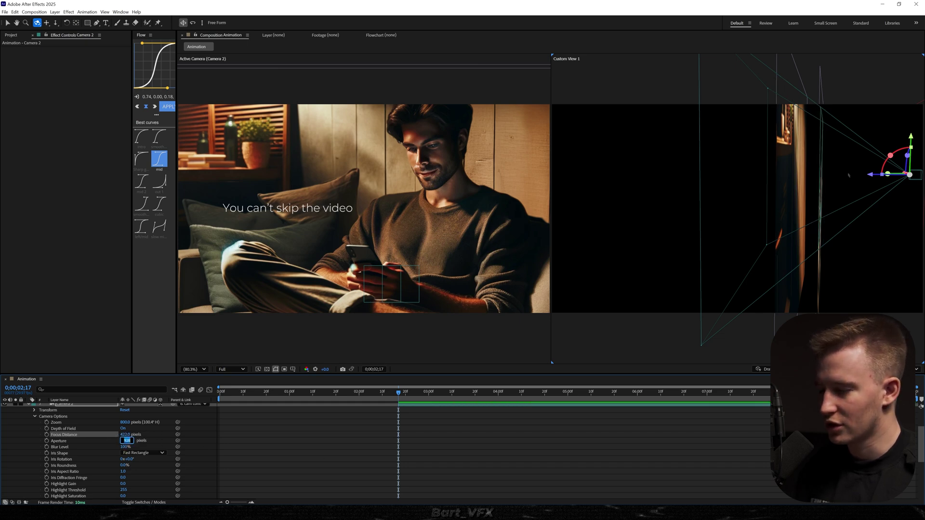
pyautogui.press('Return')
pyautogui.hotkey('ctrl', 'z')
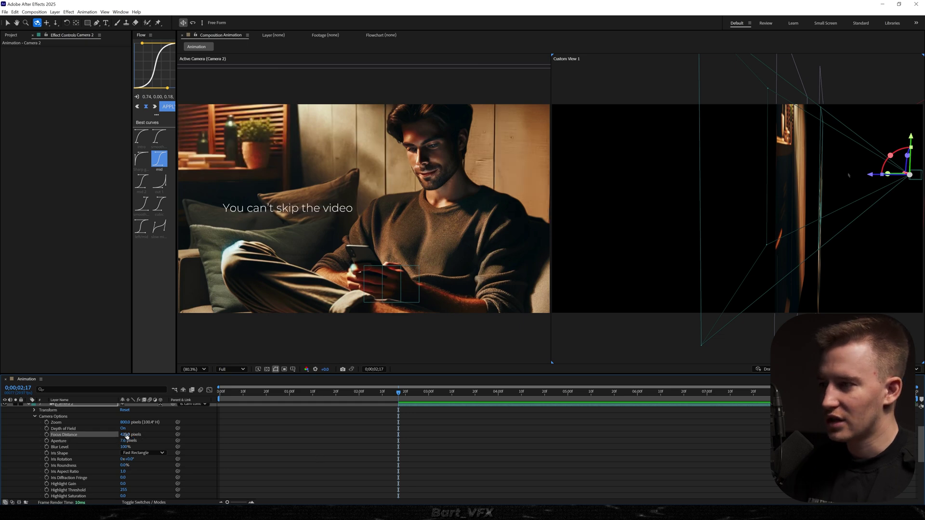
pyautogui.moveTo(126, 436); pyautogui.dragTo(81, 436)
pyautogui.moveTo(81, 436); pyautogui.dragTo(79, 436)
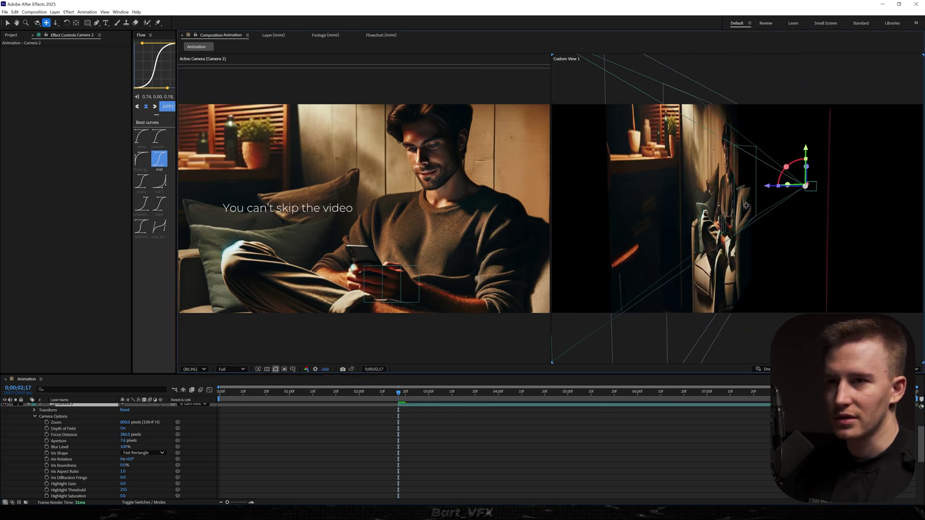
pyautogui.scroll(6, 762, 196)
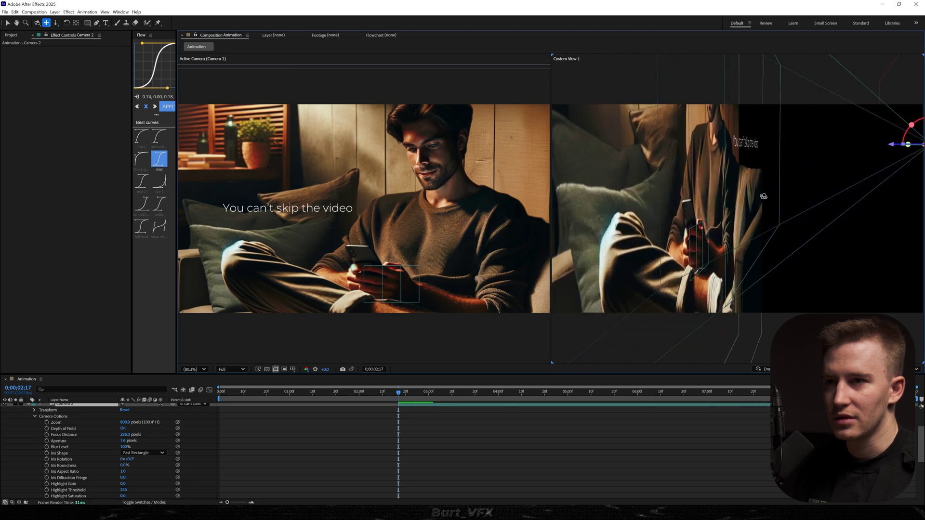
pyautogui.moveTo(761, 196); pyautogui.dragTo(779, 205)
pyautogui.press('2')
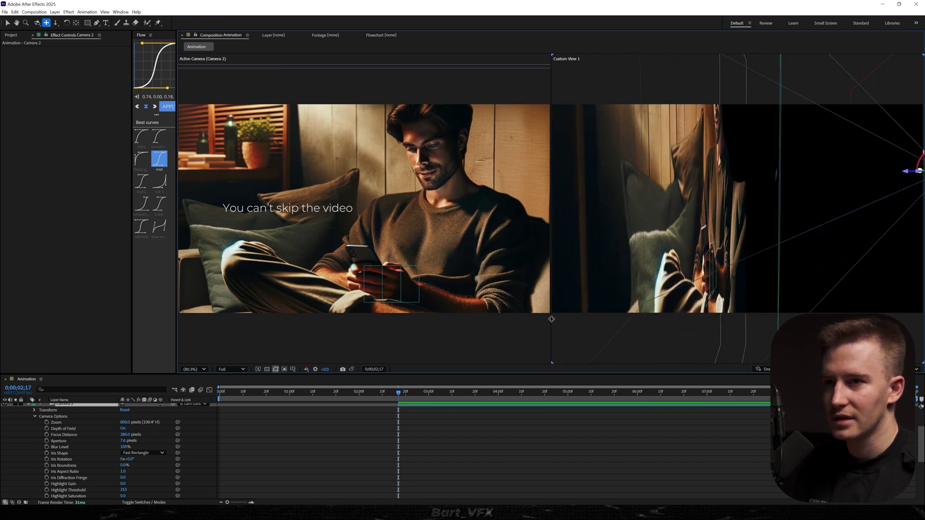
pyautogui.moveTo(128, 434); pyautogui.dragTo(132, 434)
pyautogui.click(352, 462)
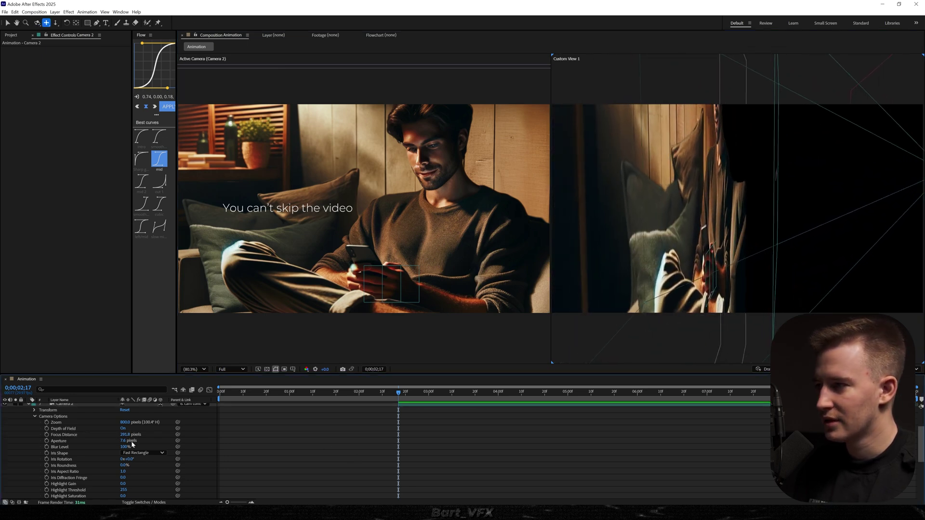
# Set Camera 2's aperture to 25 pixels and raise it further to strengthen the background blur.
pyautogui.click(122, 441)
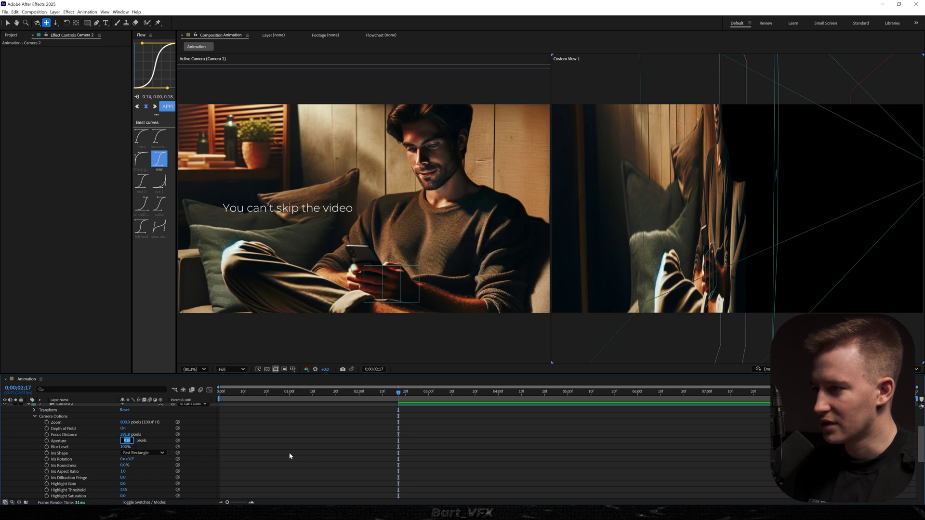
pyautogui.write('25')
pyautogui.press('Return')
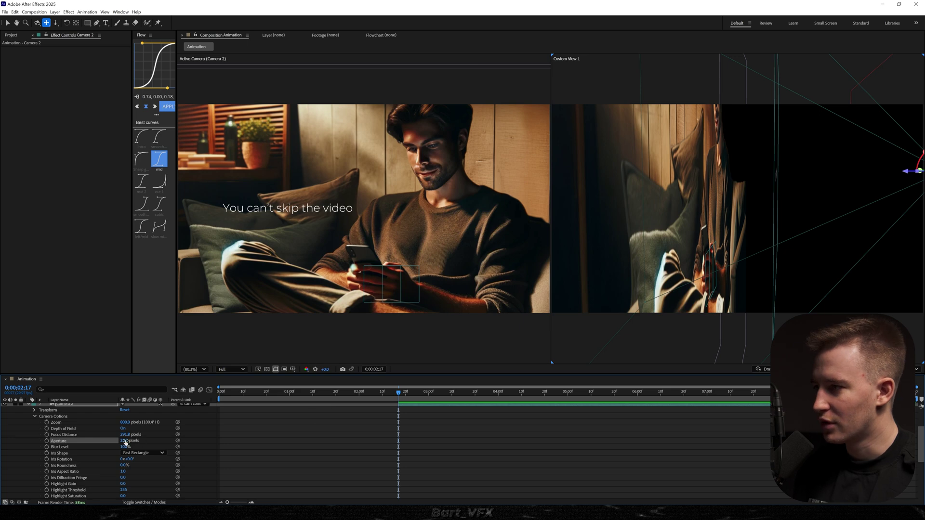
pyautogui.moveTo(125, 442); pyautogui.dragTo(423, 430)
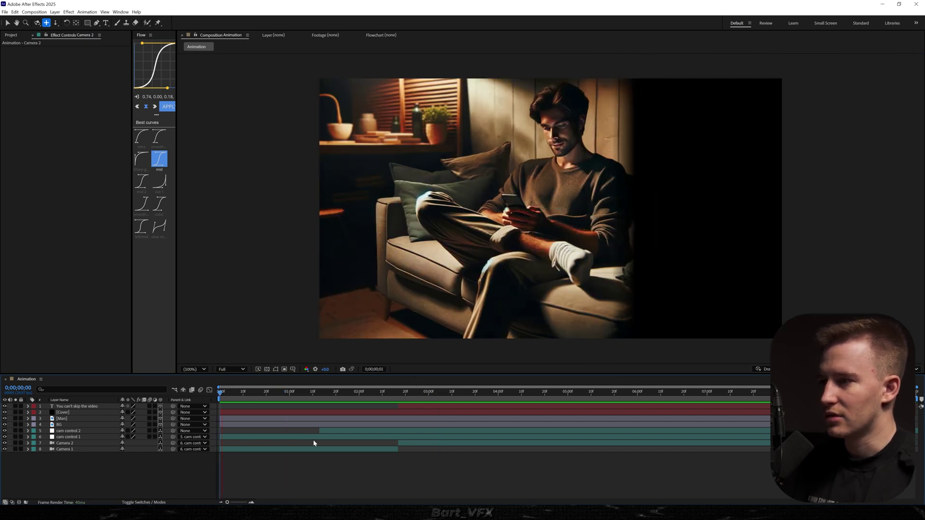
# Create an adjustment layer above all other layers and apply the Transform effect to it.
pyautogui.rightClick(70, 461)
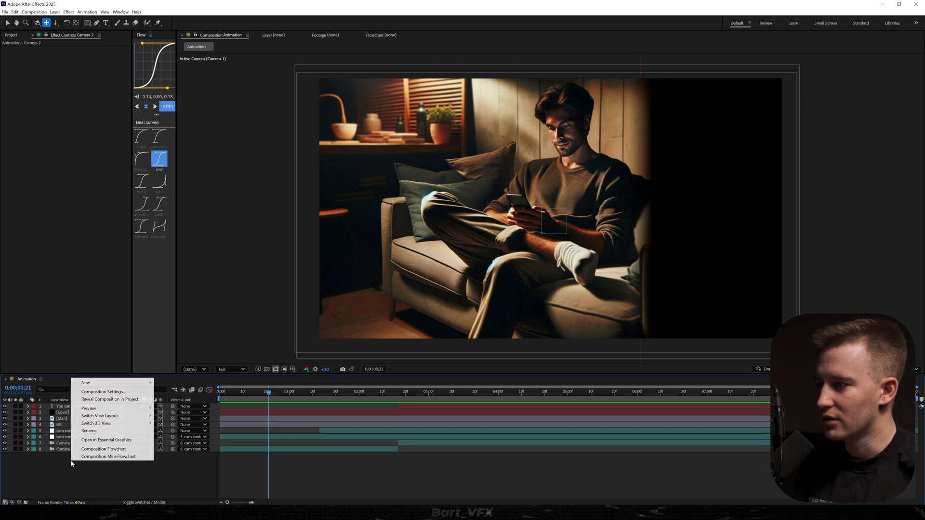
pyautogui.moveTo(87, 382)
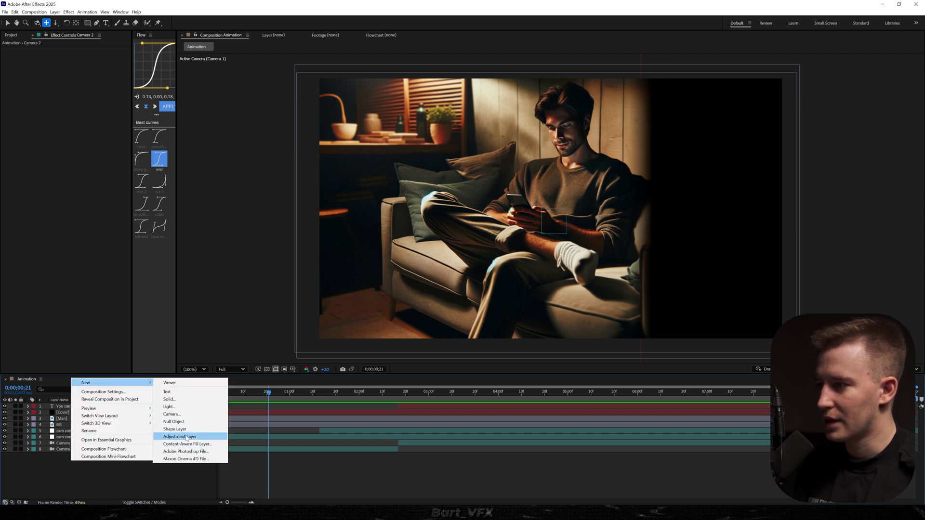
pyautogui.click(186, 437)
pyautogui.press('Home')
pyautogui.hotkey('ctrl', 'space')
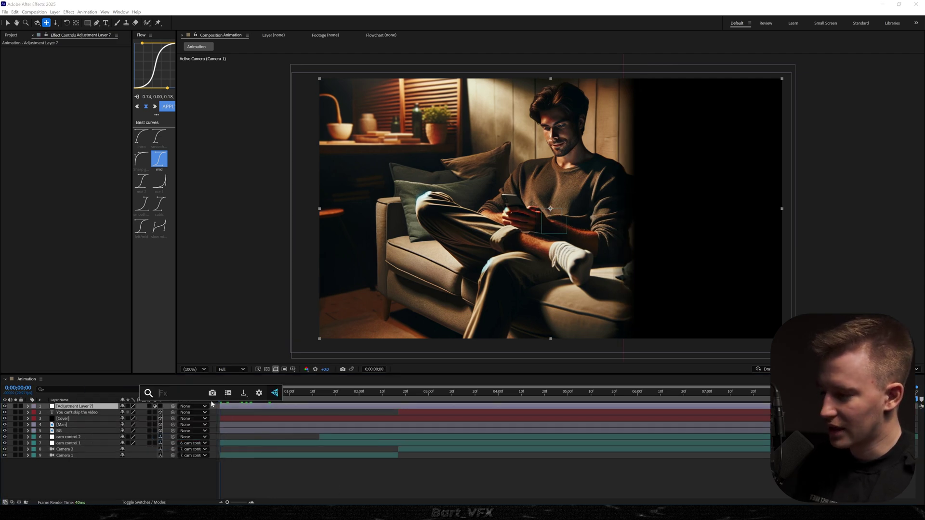
pyautogui.write('tra')
pyautogui.press('Return')
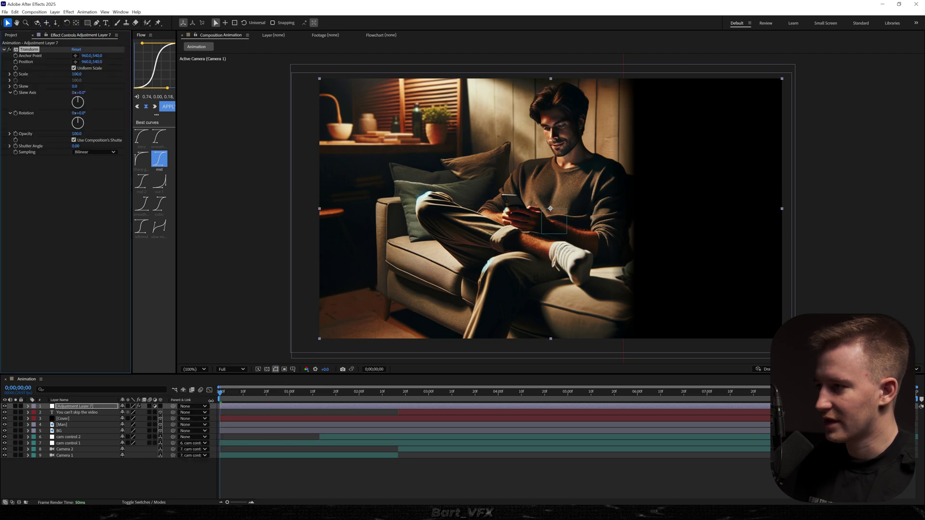
# Add the expression wiggle(1.2,12) to the Transform effect's Position and preview the camera shake.
pyautogui.keyDown('alt'); pyautogui.click(16, 62); pyautogui.keyUp('alt')
pyautogui.write('wiggle(1,2,12')
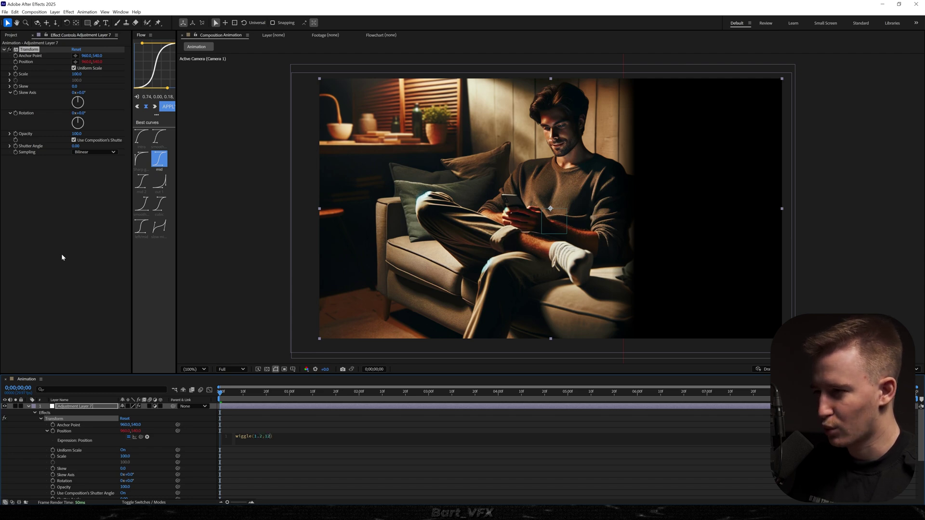
pyautogui.click(62, 258)
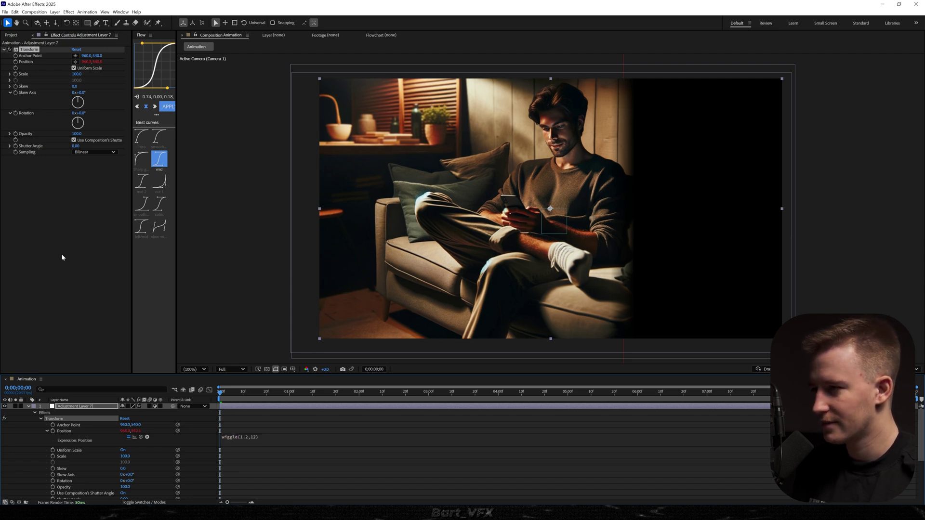
pyautogui.press('space')
# Change the Position expression to wiggle(1.2,8) and preview the animation from the start.
pyautogui.click(255, 440)
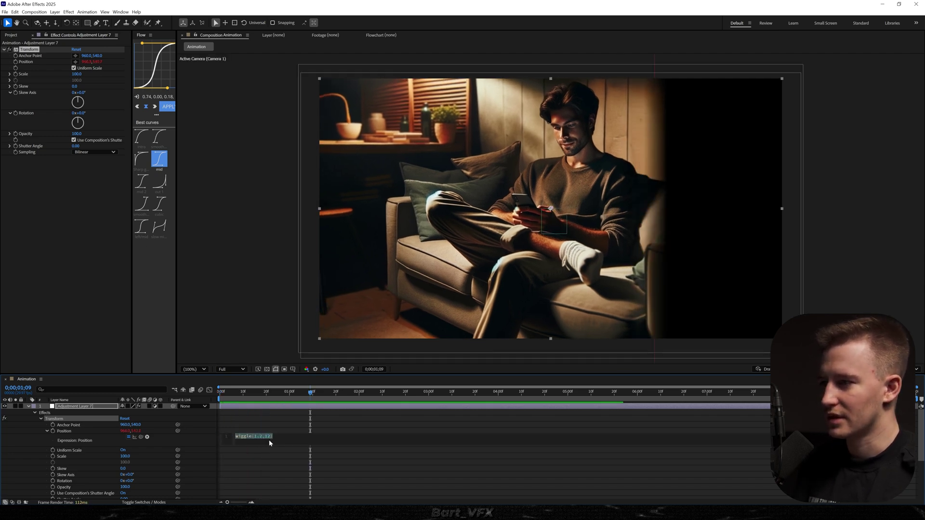
pyautogui.write('8')
pyautogui.click(269, 410)
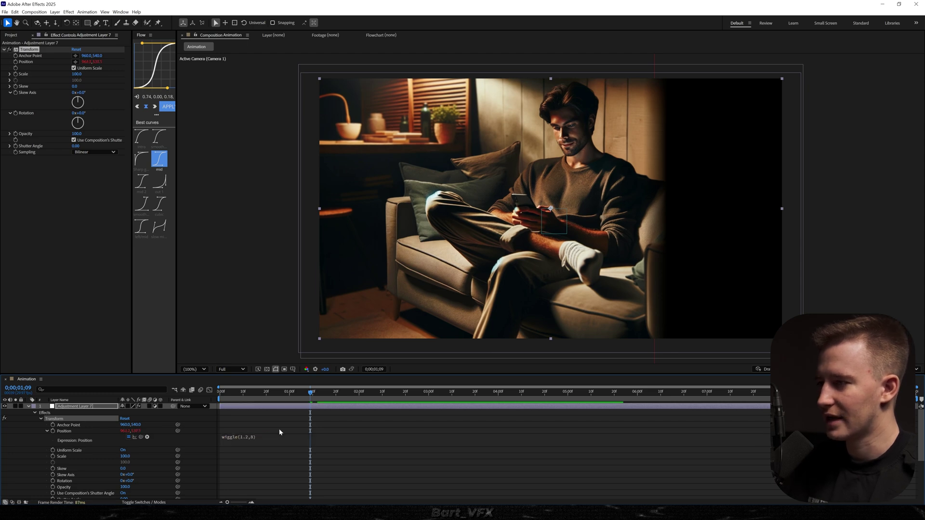
pyautogui.press('space')
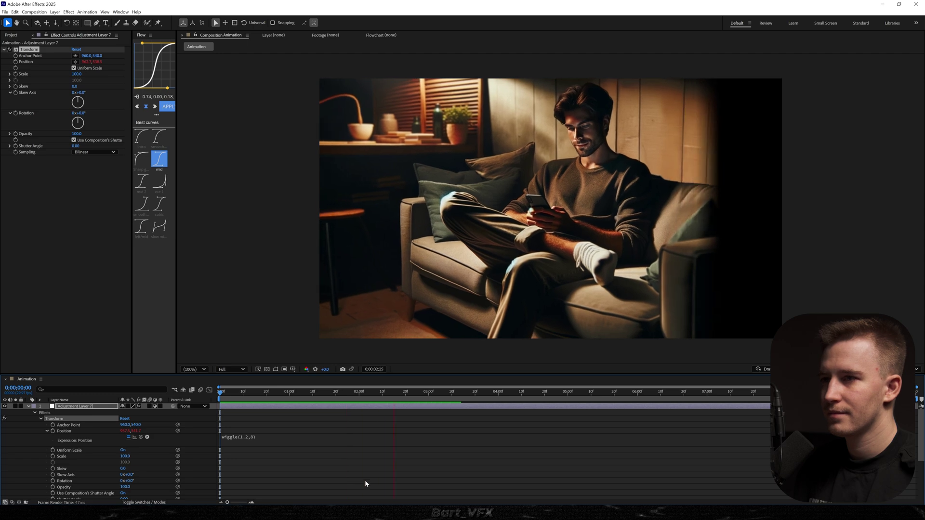
pyautogui.press('space')
# Collapse the adjustment layer's properties, show all layers' keyframes and review the opening camera move.
pyautogui.hotkey('ctrl', 'a')
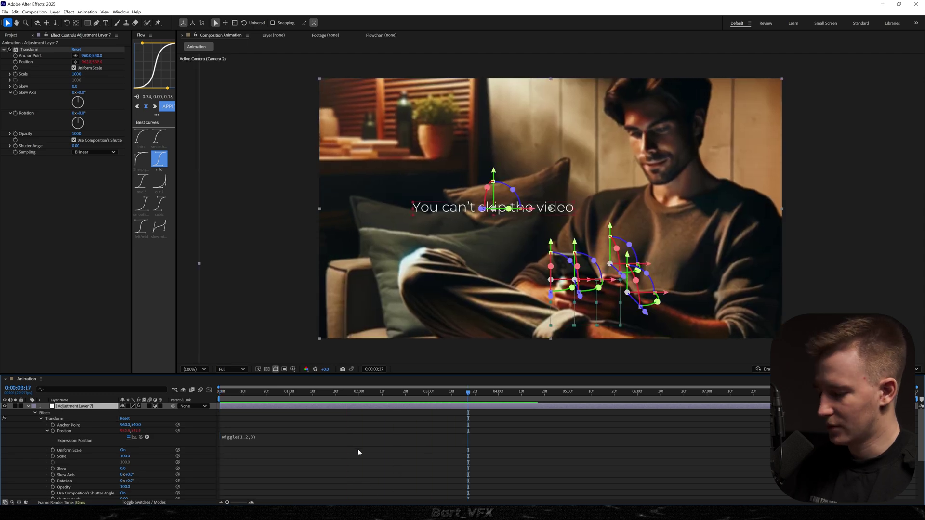
pyautogui.press('u')
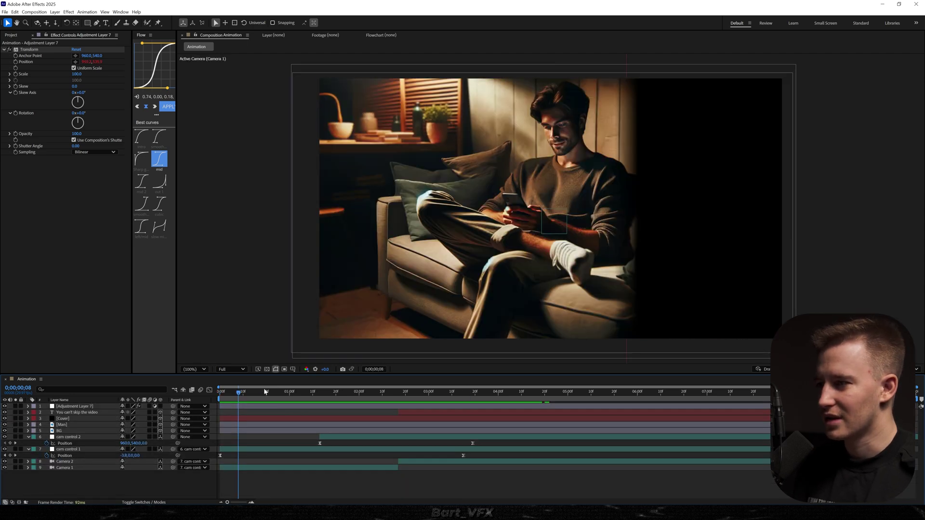
pyautogui.moveTo(265, 392); pyautogui.dragTo(214, 399)
pyautogui.press('space')
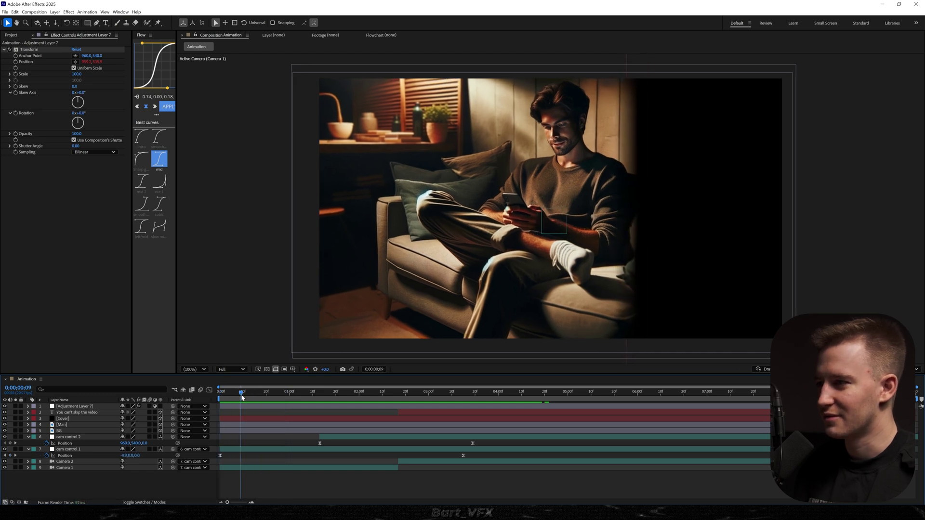
pyautogui.click(343, 397)
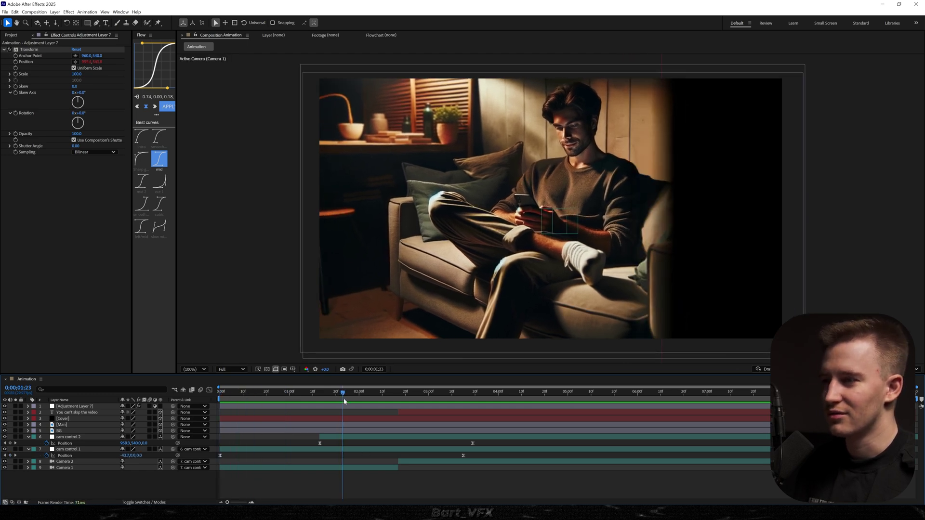
# Examine the man close up at 400% zoom and scrub further along the timeline.
pyautogui.click(386, 420)
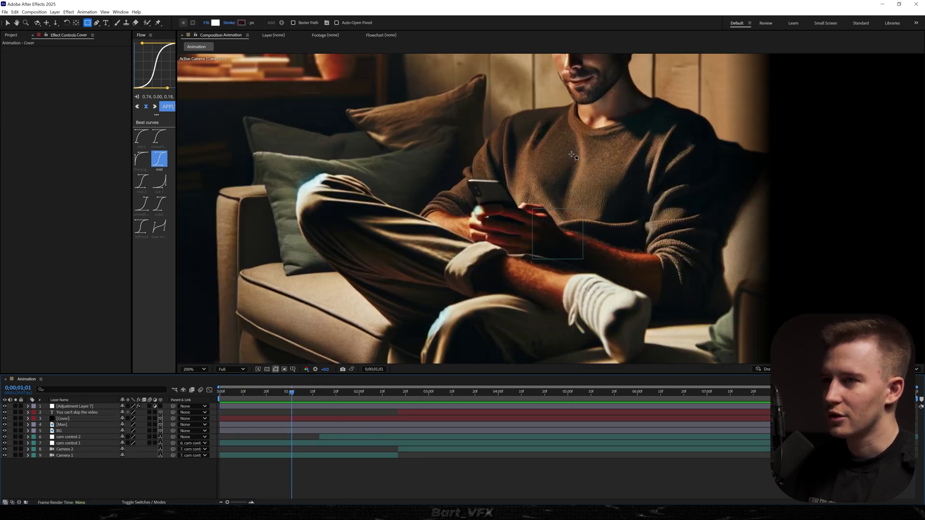
pyautogui.scroll(1, 577, 113)
pyautogui.press('space')
pyautogui.moveTo(577, 113); pyautogui.dragTo(516, 337)
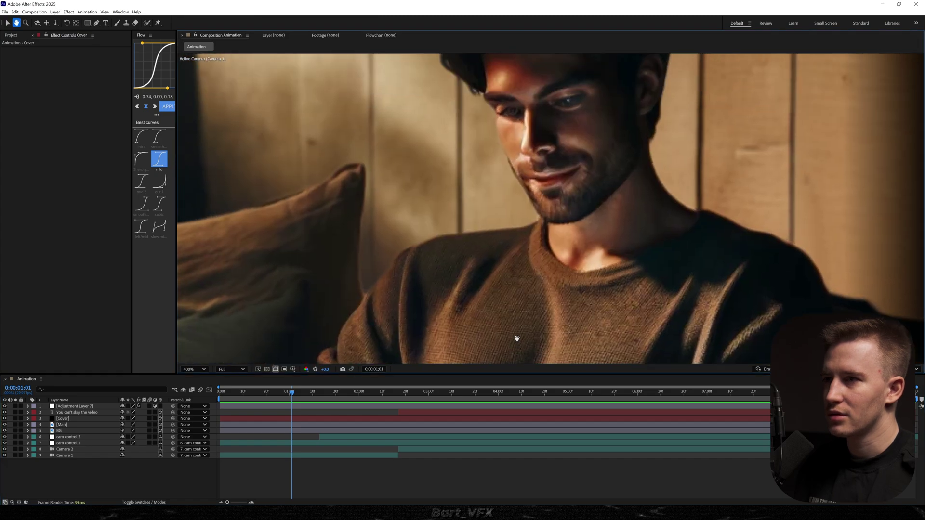
pyautogui.press('q')
pyautogui.moveTo(292, 392); pyautogui.dragTo(364, 399)
pyautogui.press('v')
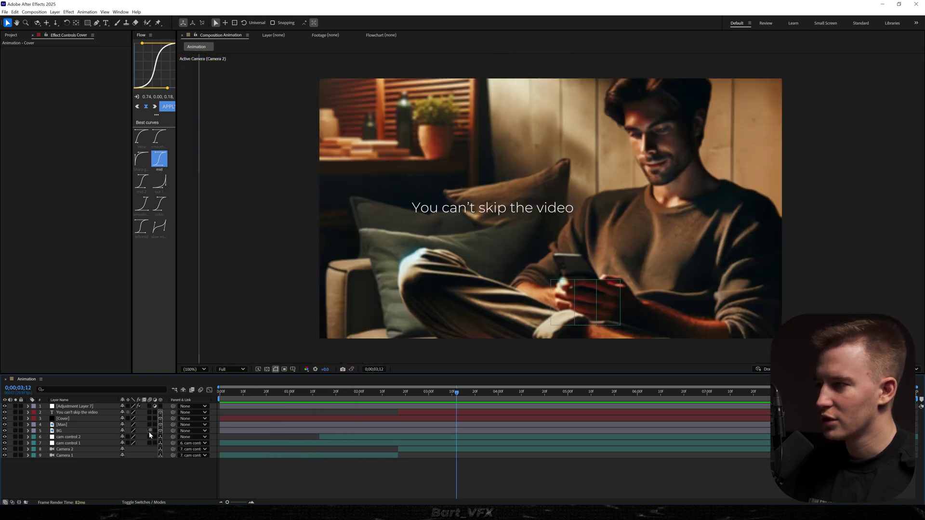
# Enable motion blur for the BG, Man, Cover and caption text layers, and end the work area at 0;00;04;20.
pyautogui.moveTo(149, 432); pyautogui.dragTo(150, 413)
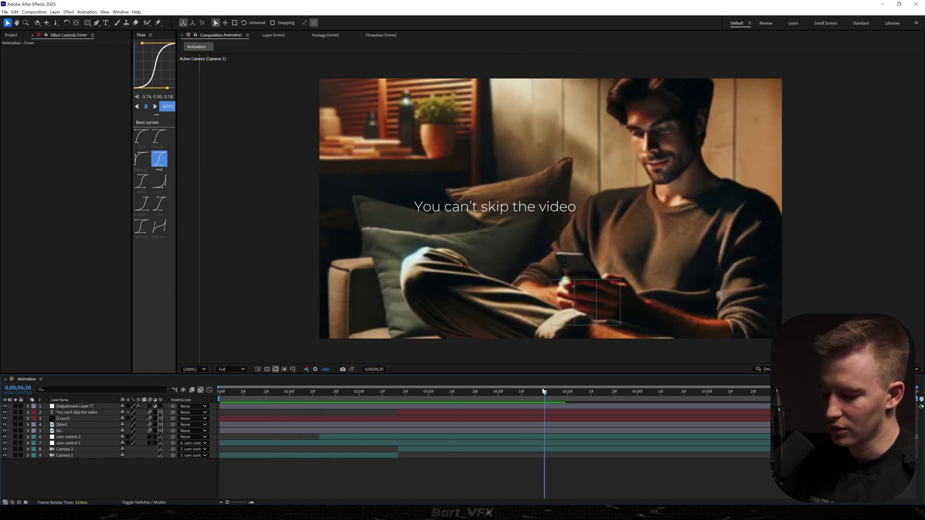
pyautogui.press('n')
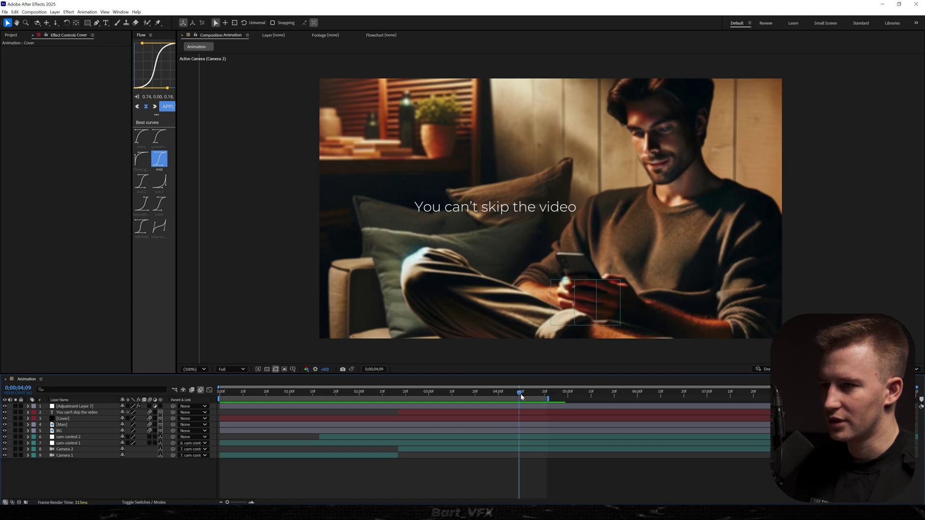